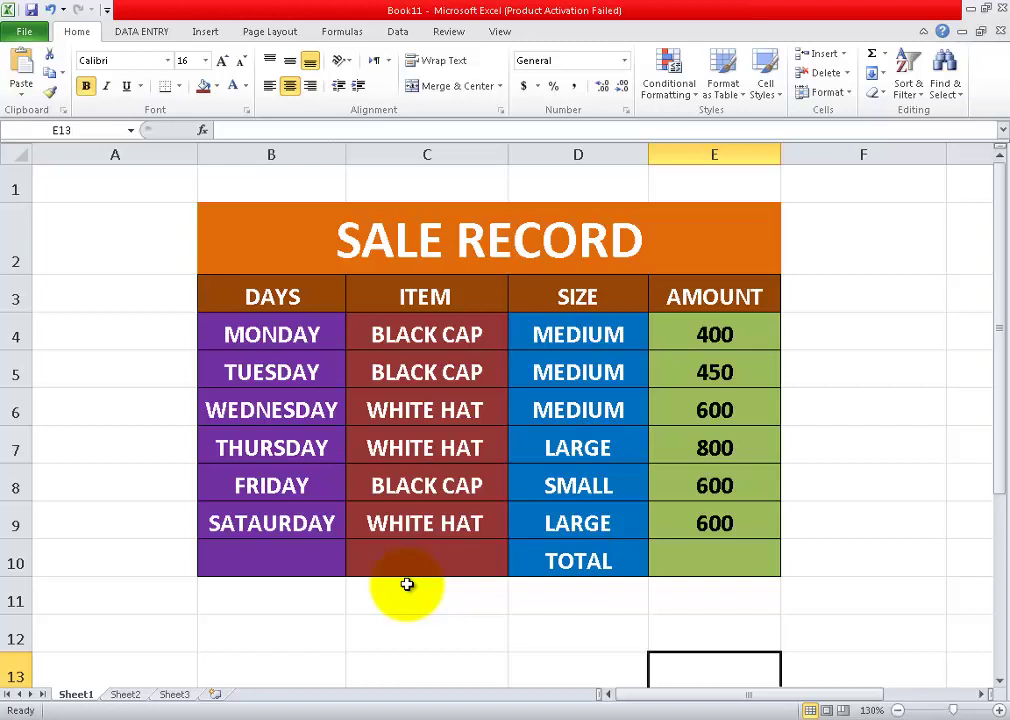
# Type the label 'SUMIFS' into C11, correcting the 'SUMIFA' typo.
pyautogui.click(407, 584)
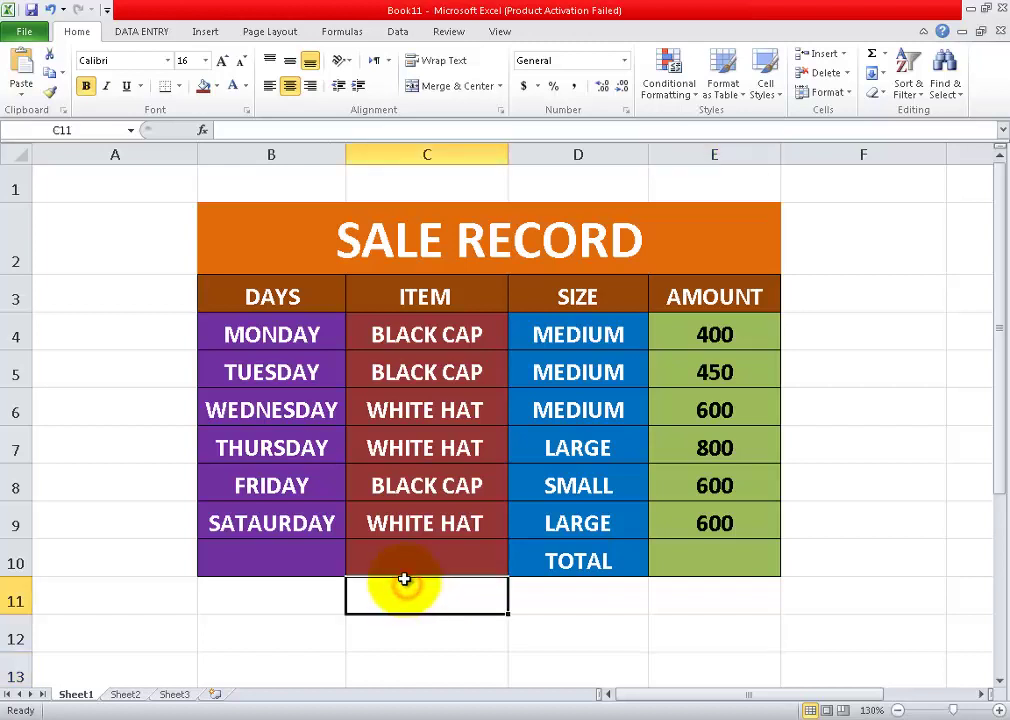
pyautogui.write('SUMI')
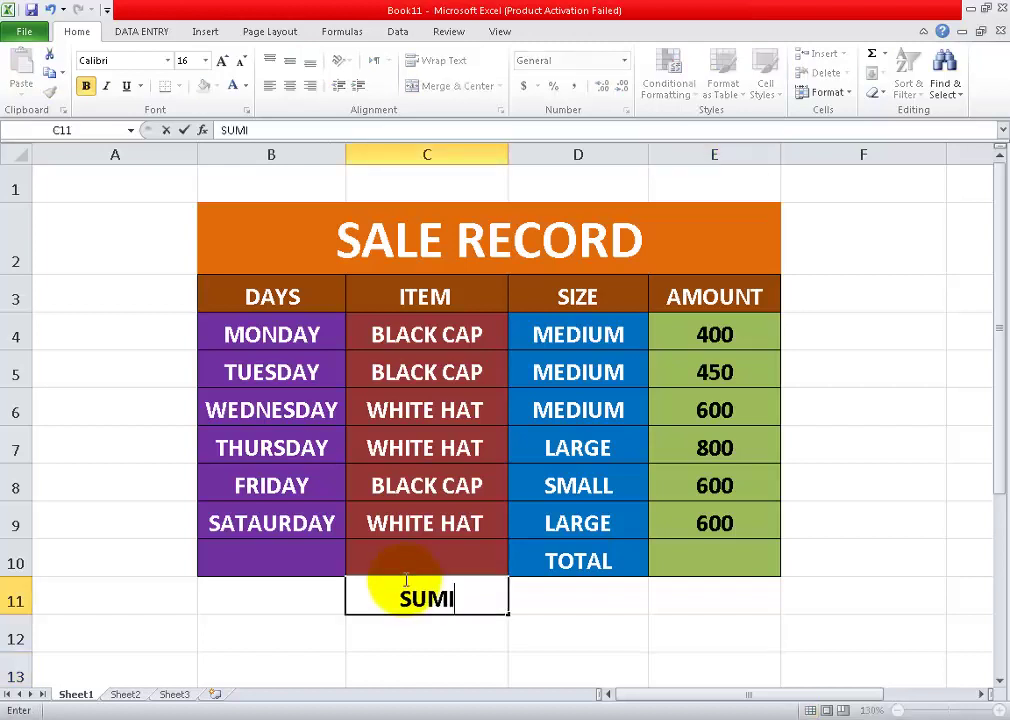
pyautogui.write('FA')
pyautogui.press('BackSpace')
pyautogui.write('S')
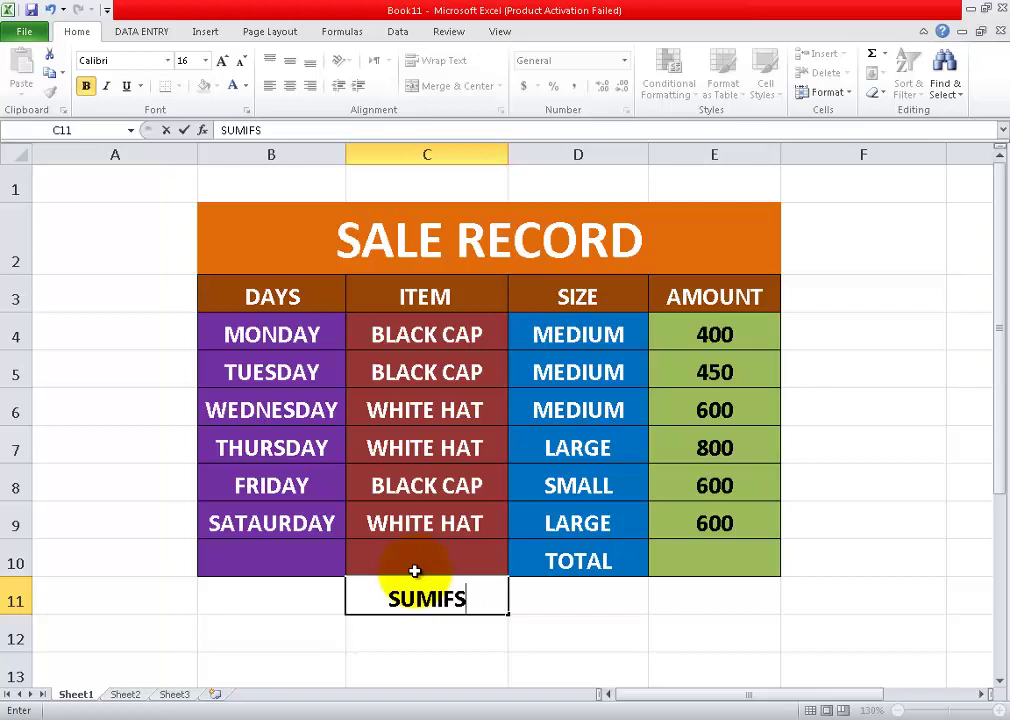
pyautogui.click(700, 557)
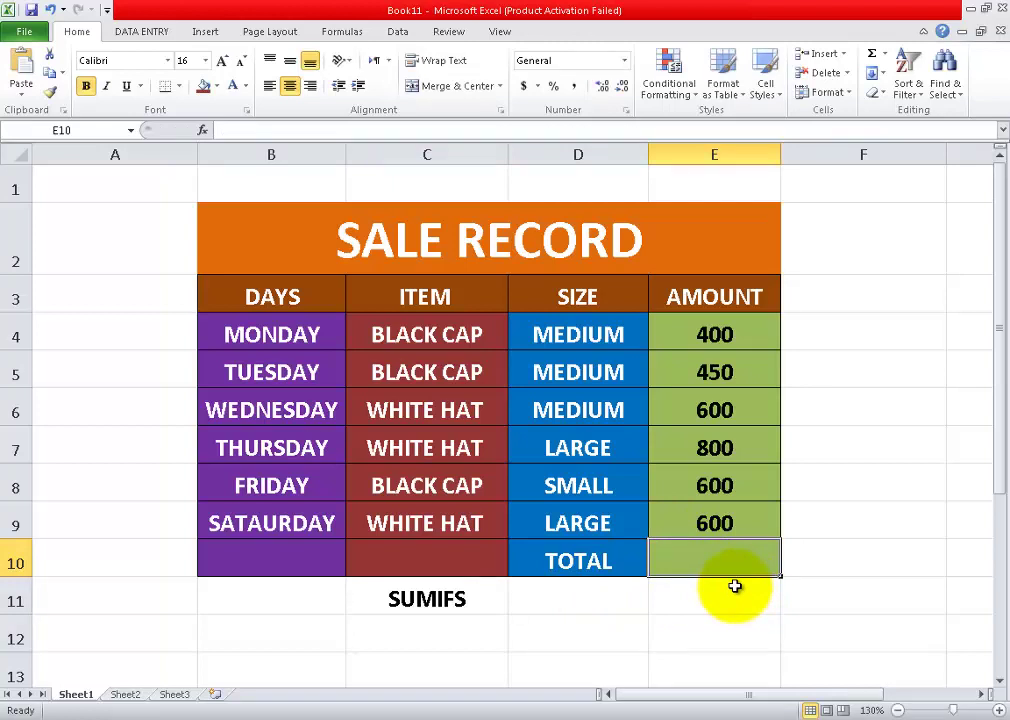
# Enter =SUMIF(C4:C9,"BLACK CAP",E4:E9) in E10 so the TOTAL shows 1450.
pyautogui.write('=')
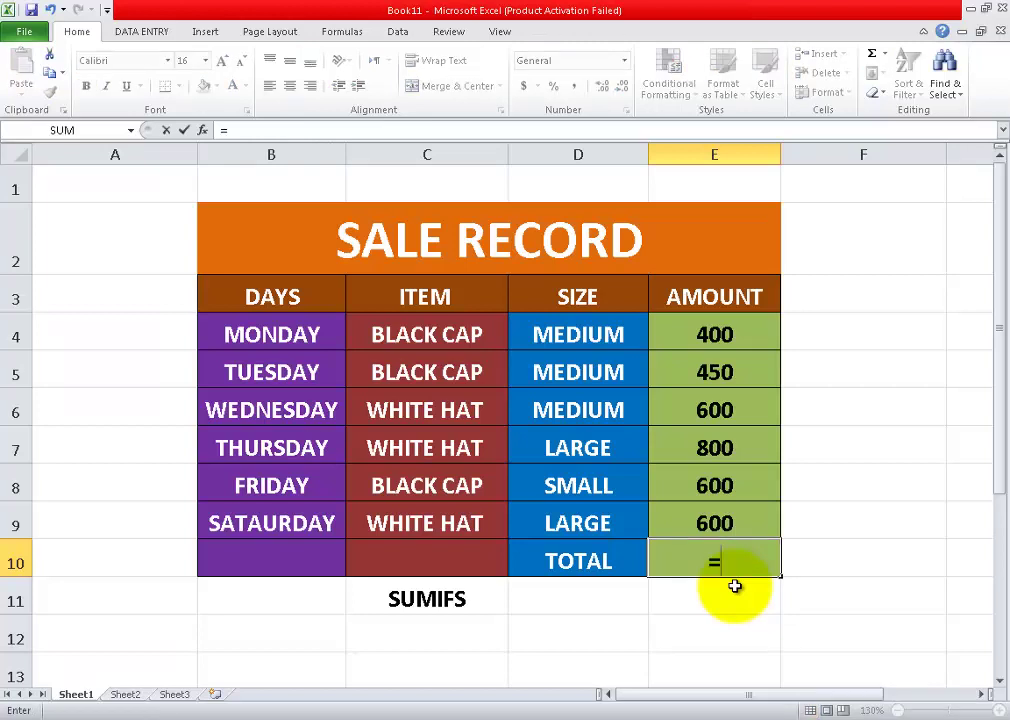
pyautogui.write('SUM')
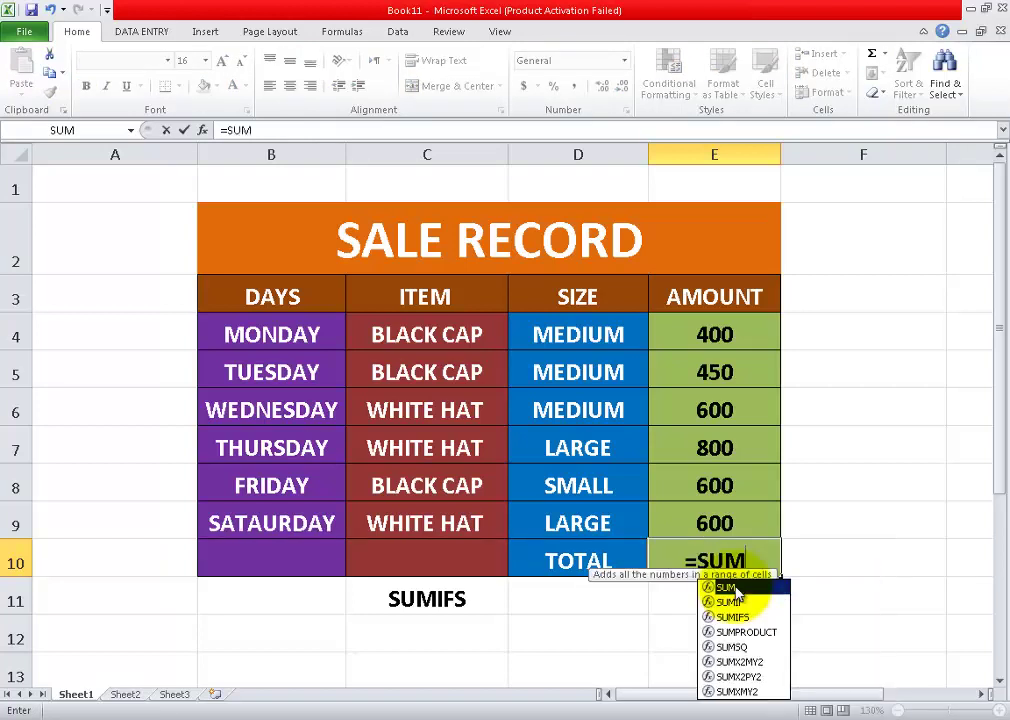
pyautogui.click(738, 602)
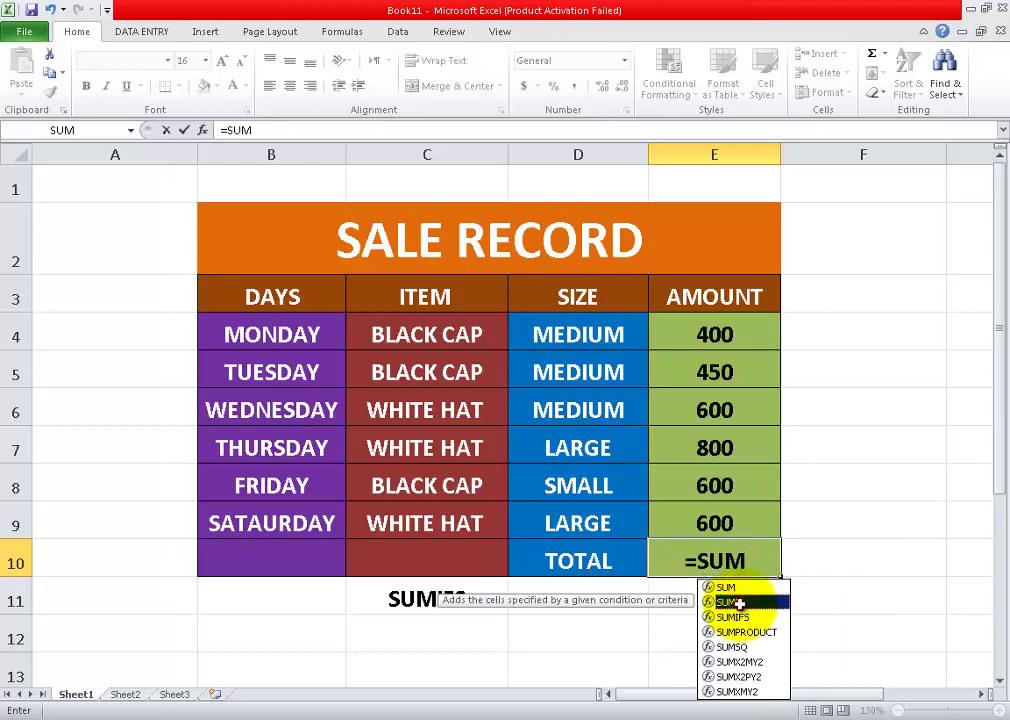
pyautogui.doubleClick(735, 602)
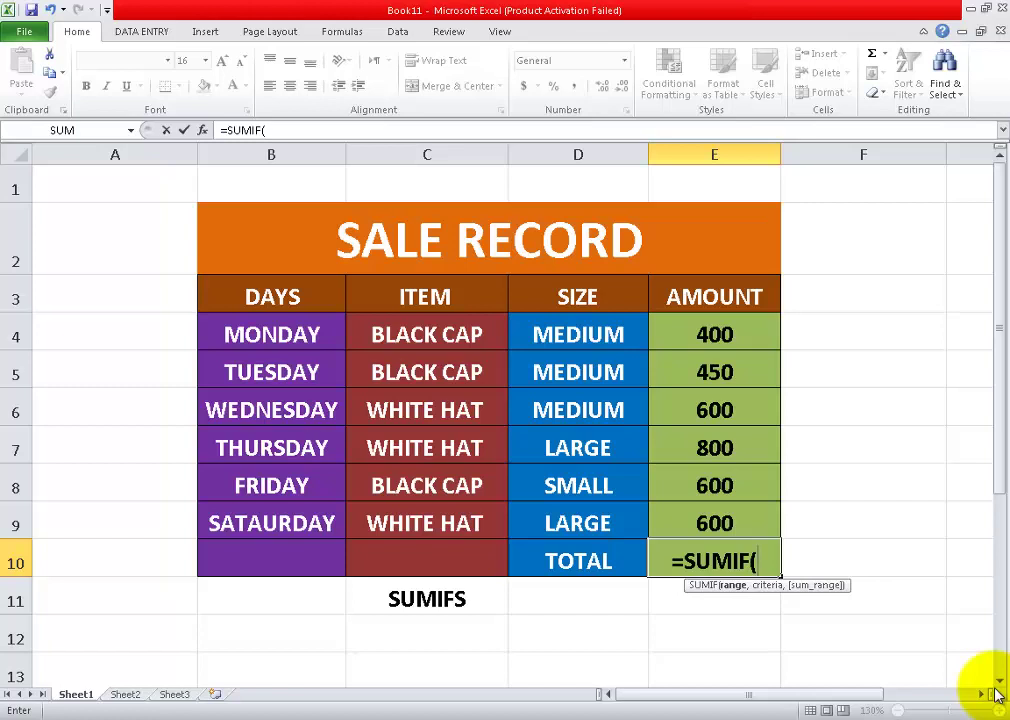
pyautogui.moveTo(452, 334); pyautogui.dragTo(448, 516)
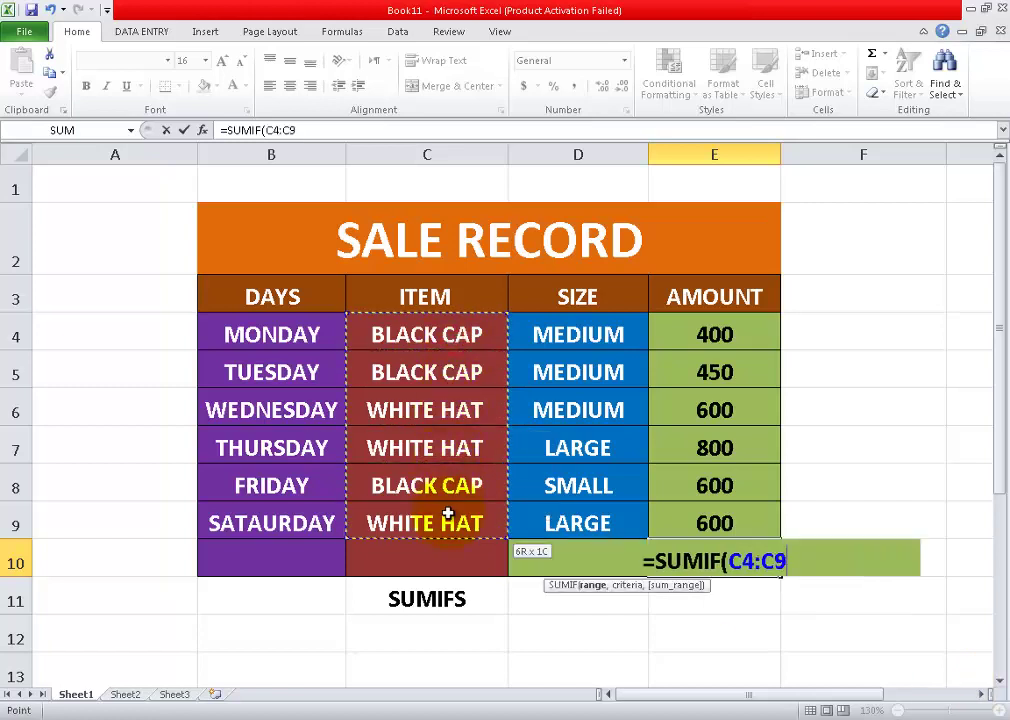
pyautogui.write(',')
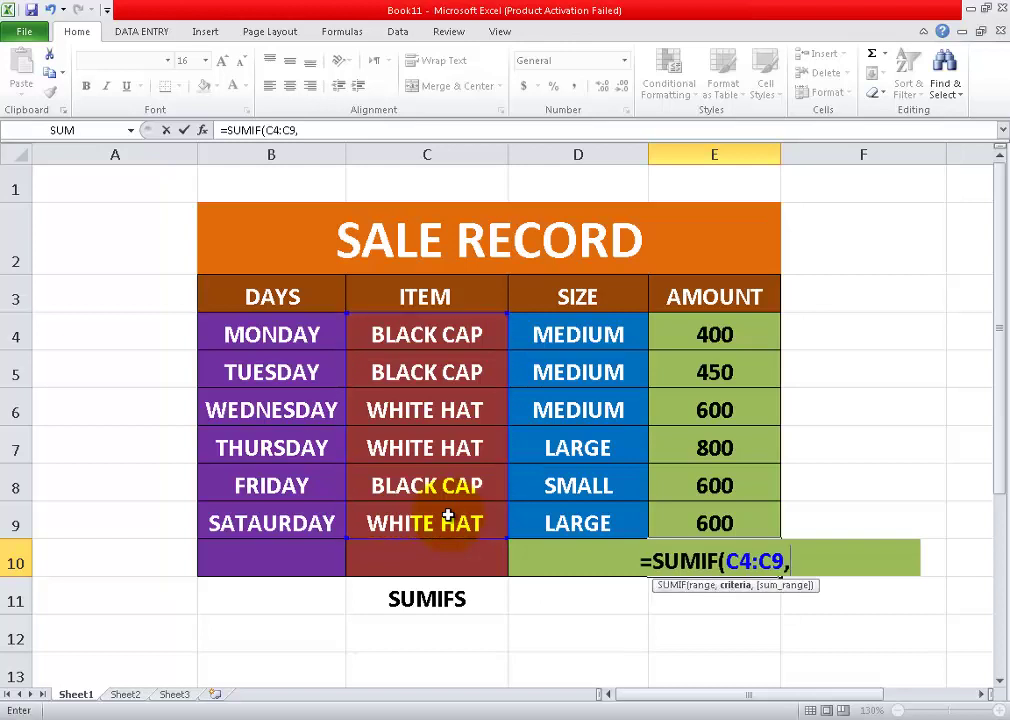
pyautogui.write('"')
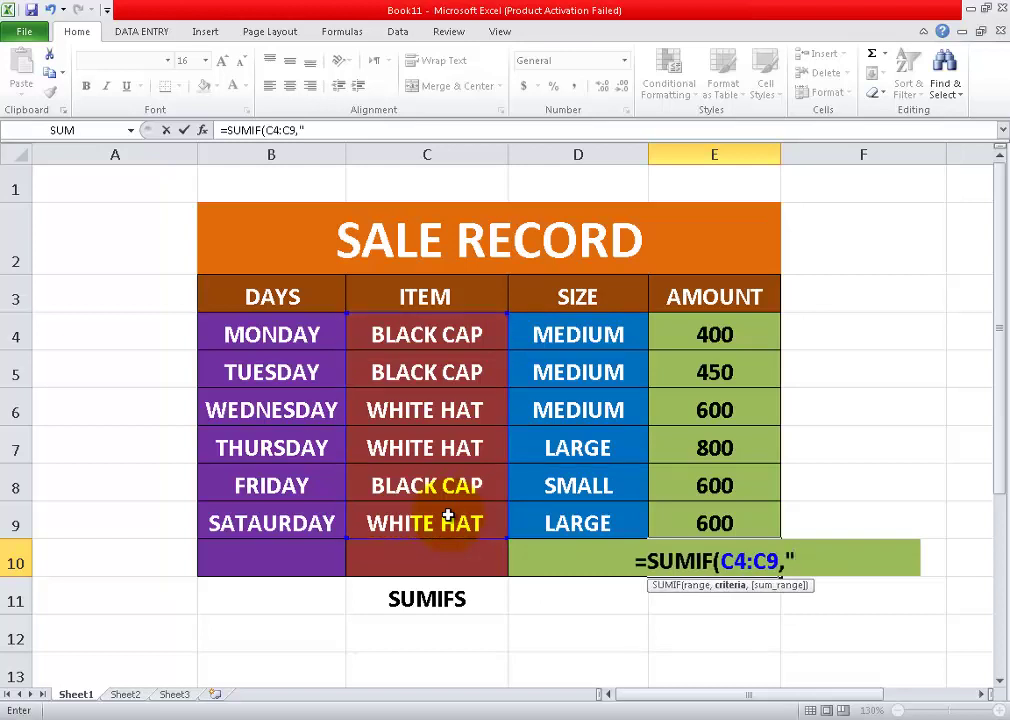
pyautogui.write('BLACK')
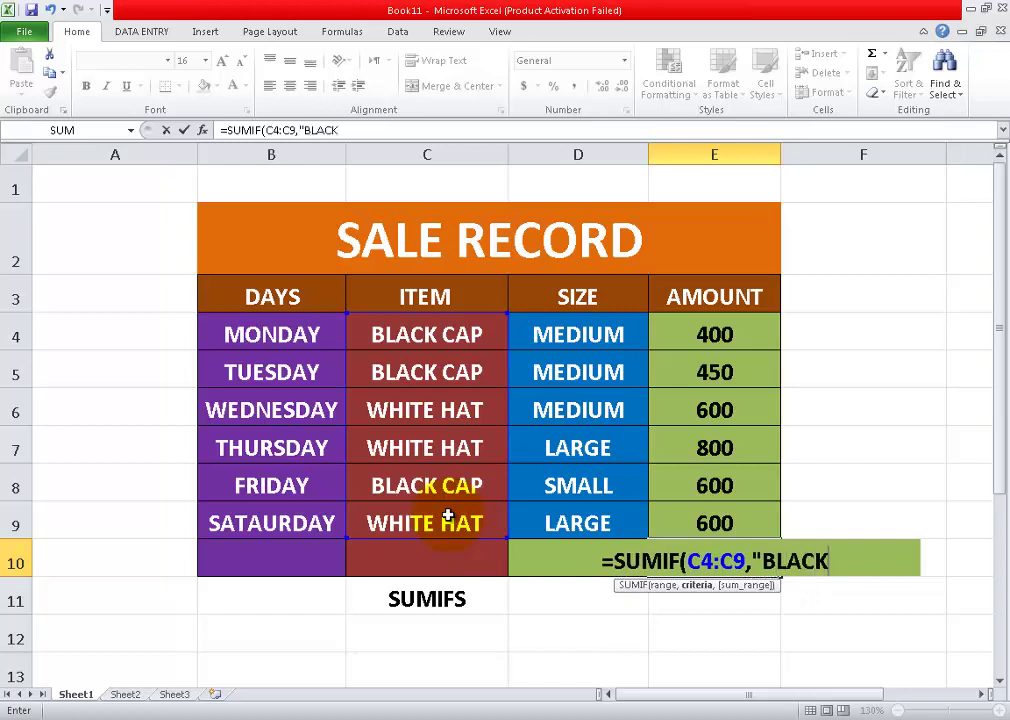
pyautogui.write(' CAP')
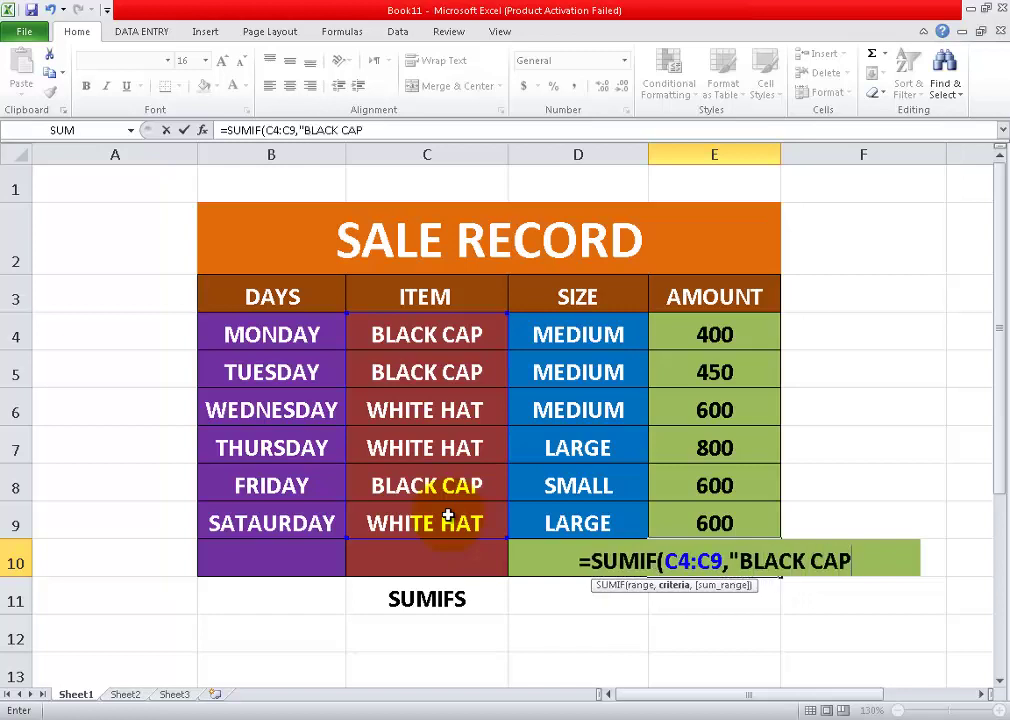
pyautogui.write('"')
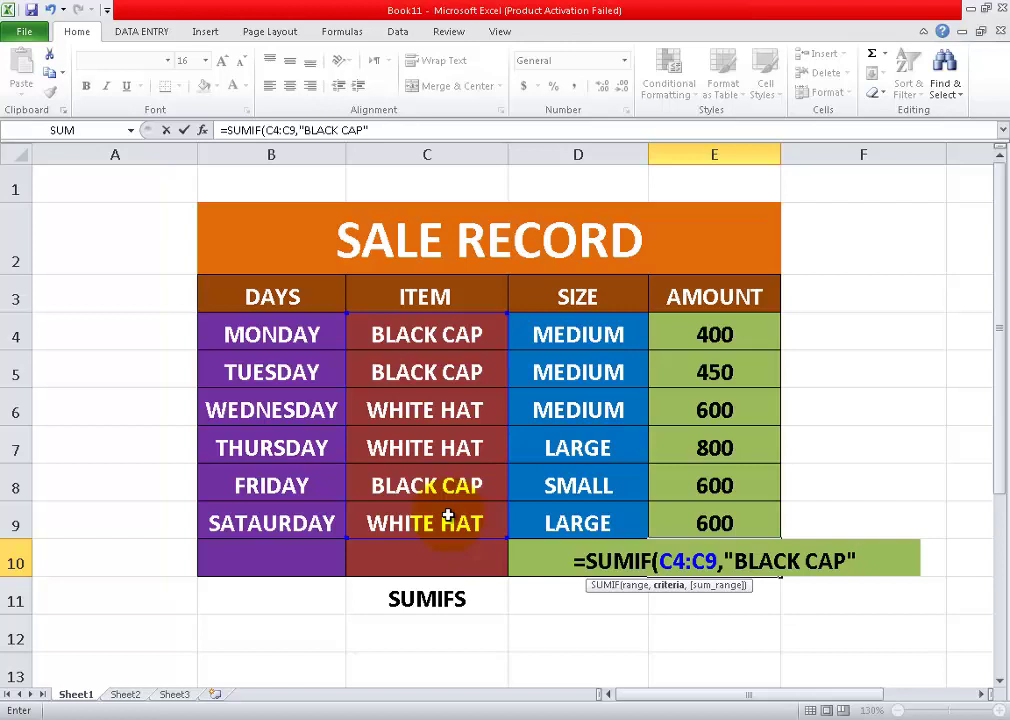
pyautogui.write(',')
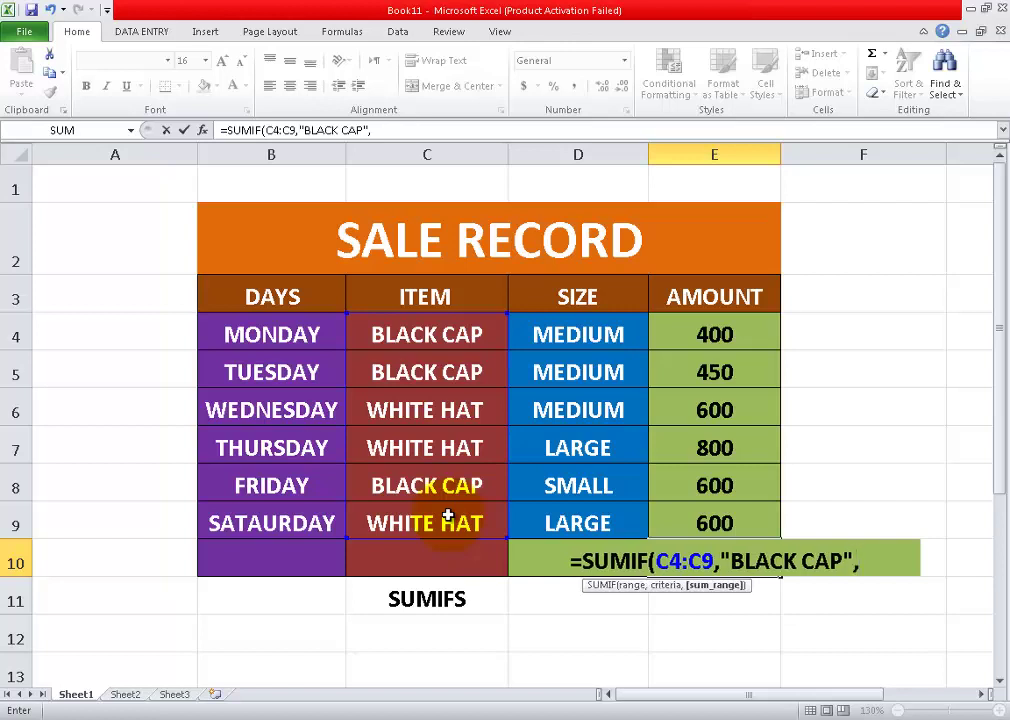
pyautogui.click(708, 331)
pyautogui.moveTo(708, 331)
pyautogui.mouseDown()
pyautogui.moveTo(728, 514)
pyautogui.moveTo(742, 514)
pyautogui.mouseUp()
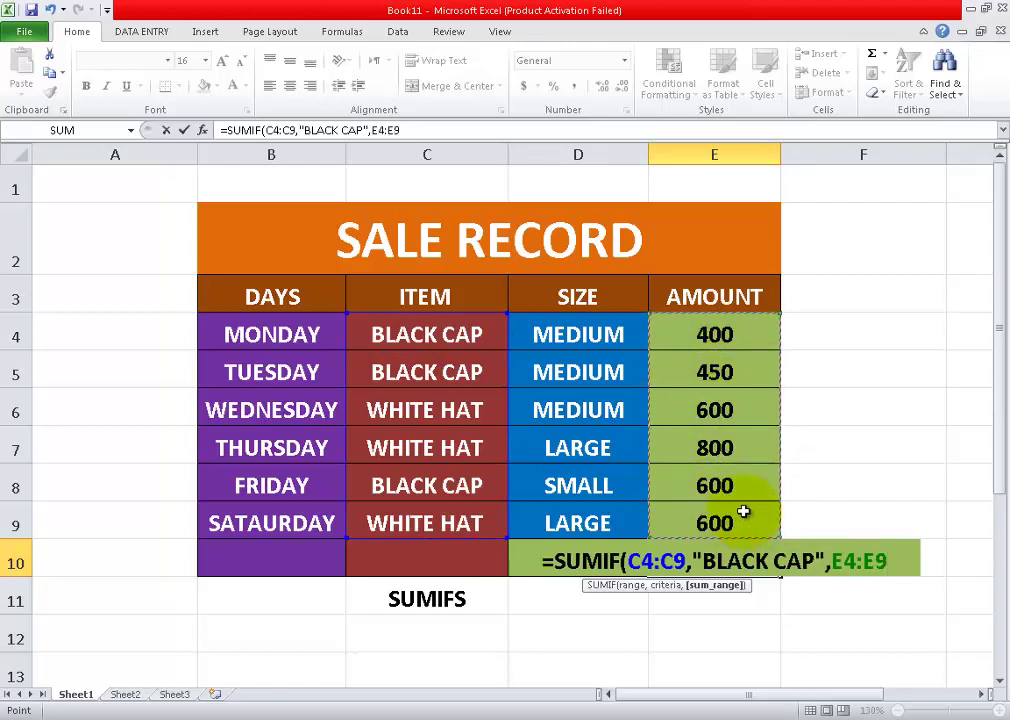
pyautogui.write(')')
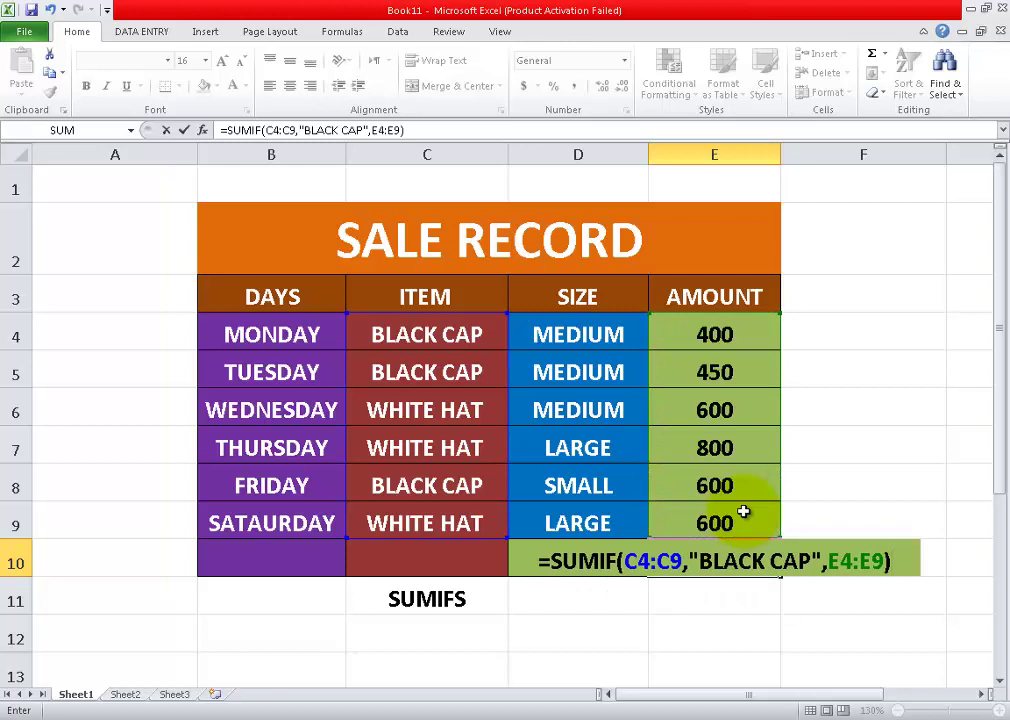
pyautogui.press('Return')
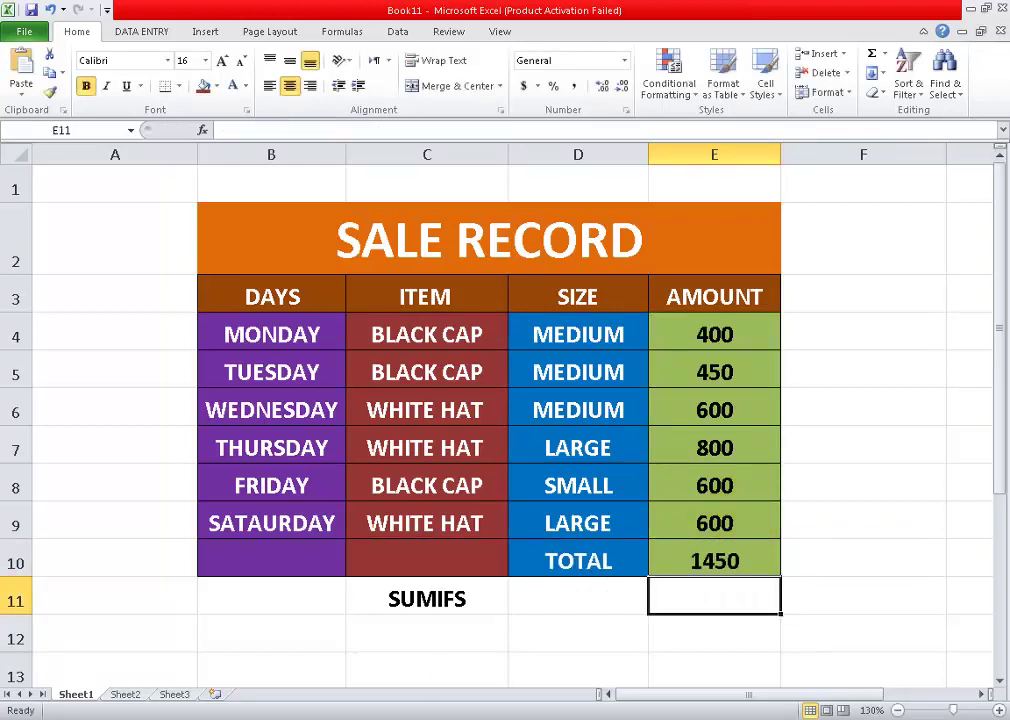
# Check in Calculator that 400 + 450 + 600 gives 1450, then close it.
pyautogui.click(180, 713)
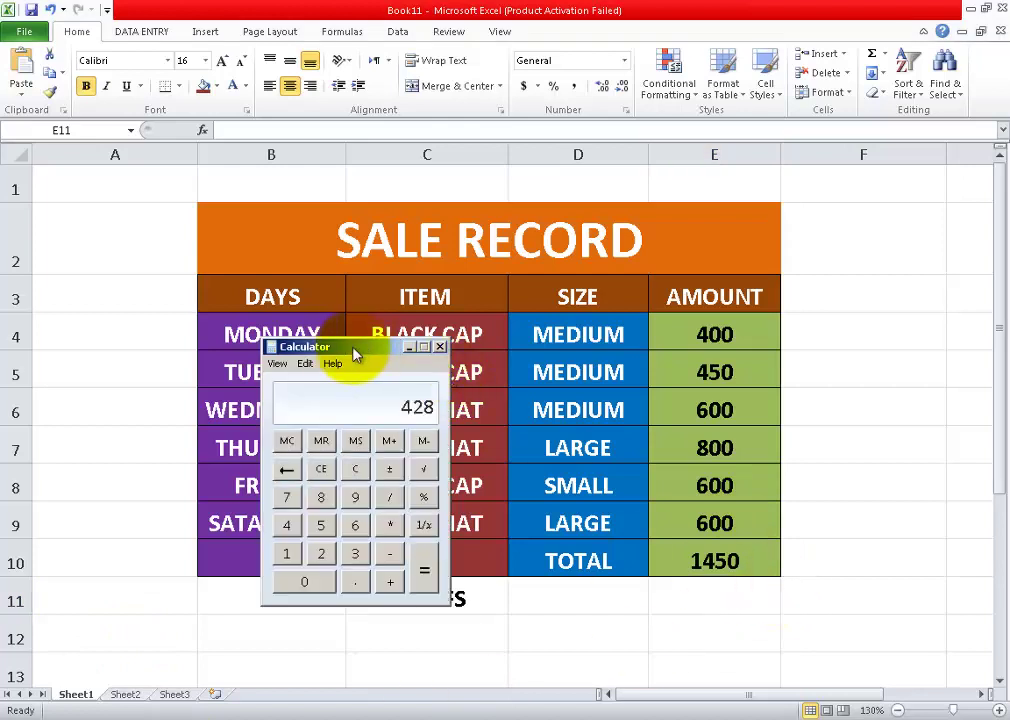
pyautogui.moveTo(340, 350); pyautogui.dragTo(882, 328)
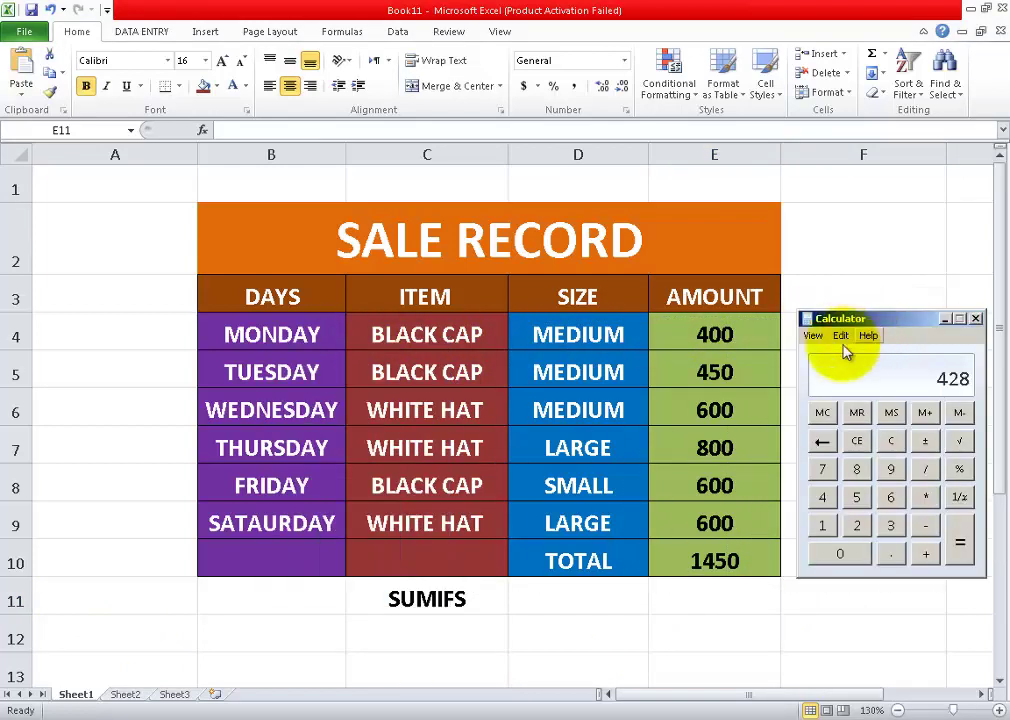
pyautogui.click(889, 443)
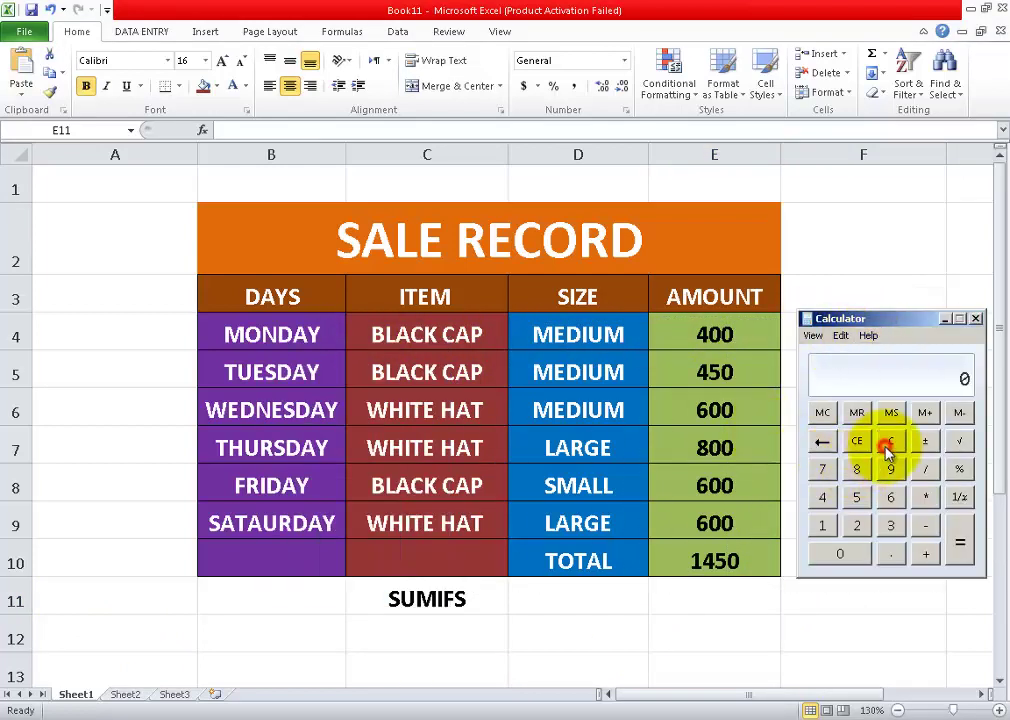
pyautogui.write('400 + ')
pyautogui.write('45')
pyautogui.write('0 + ')
pyautogui.write('6')
pyautogui.write('00 +')
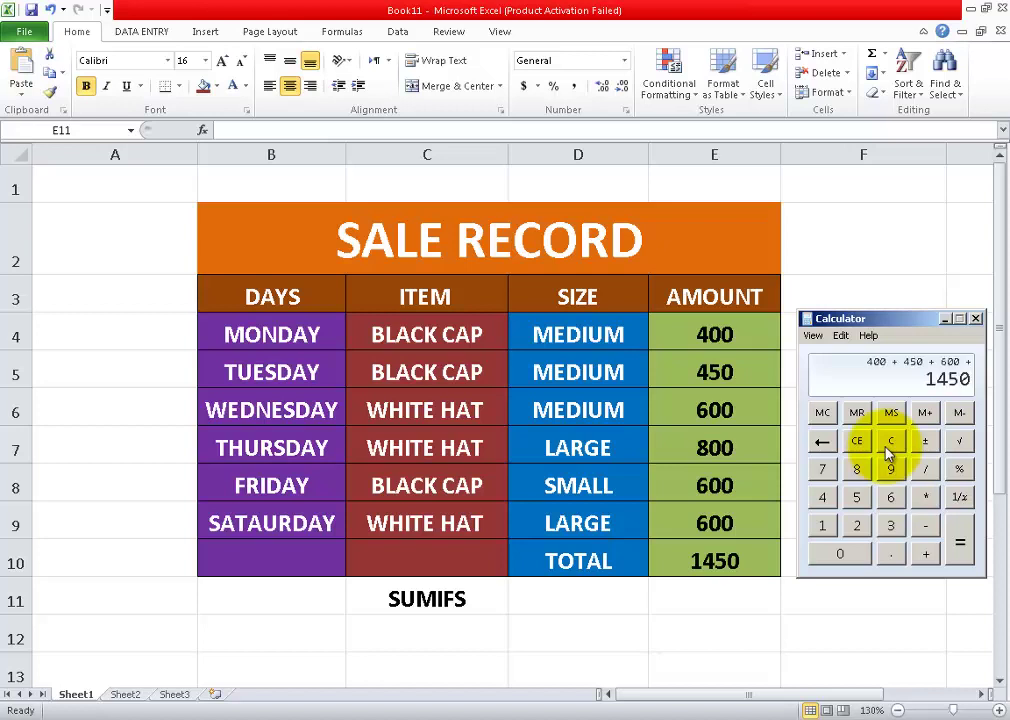
pyautogui.click(977, 319)
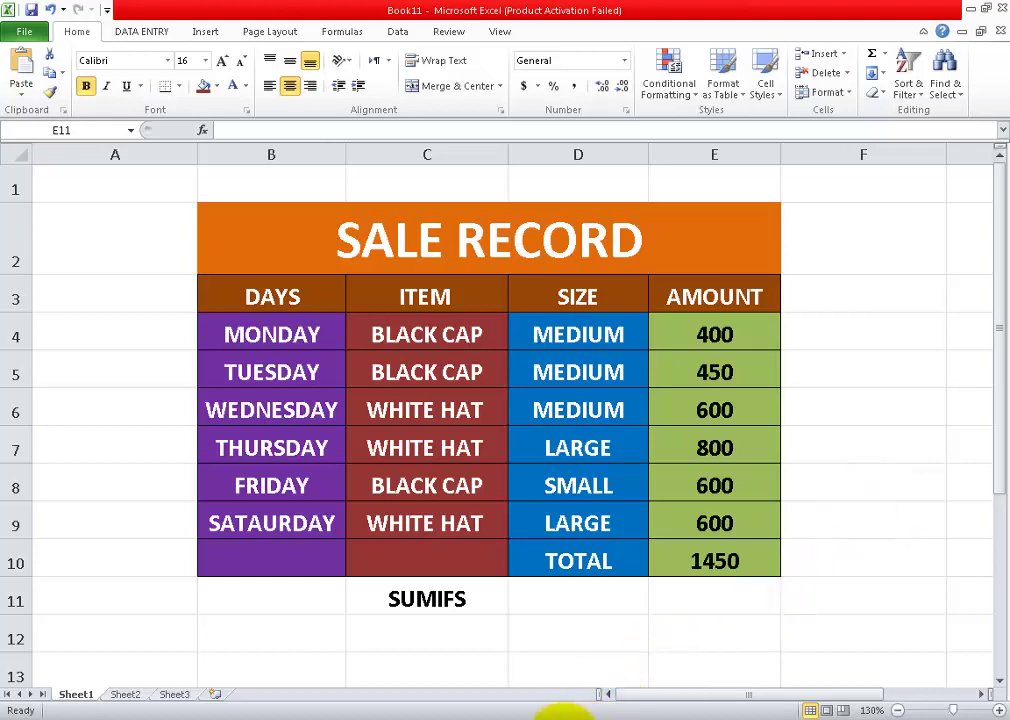
pyautogui.click(745, 716)
pyautogui.click(928, 656)
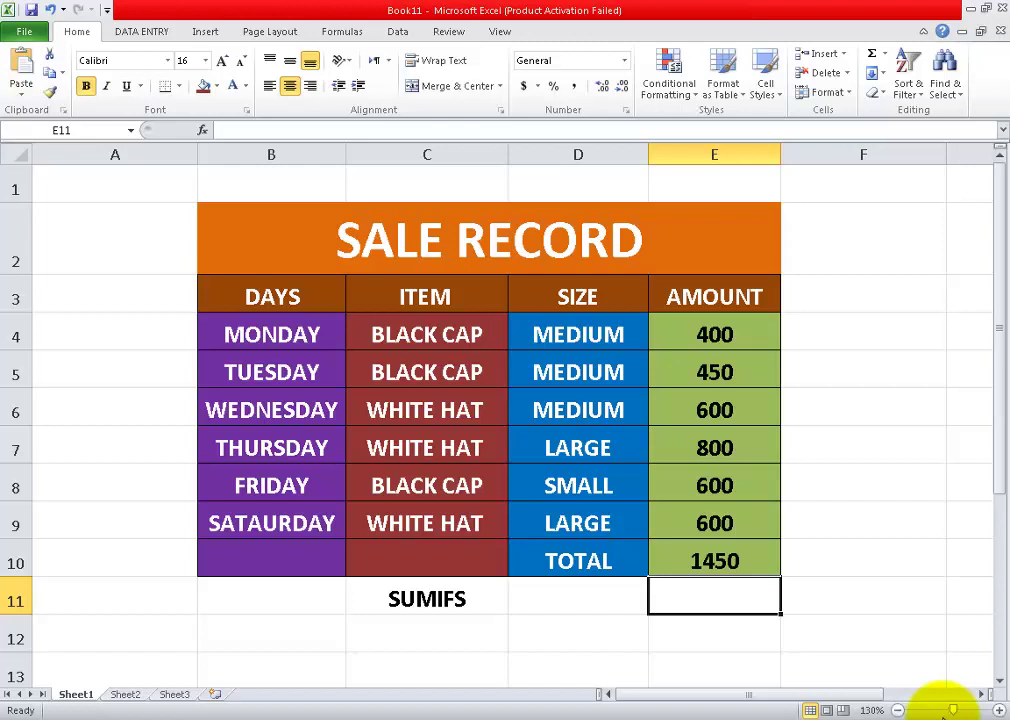
pyautogui.moveTo(488, 714)
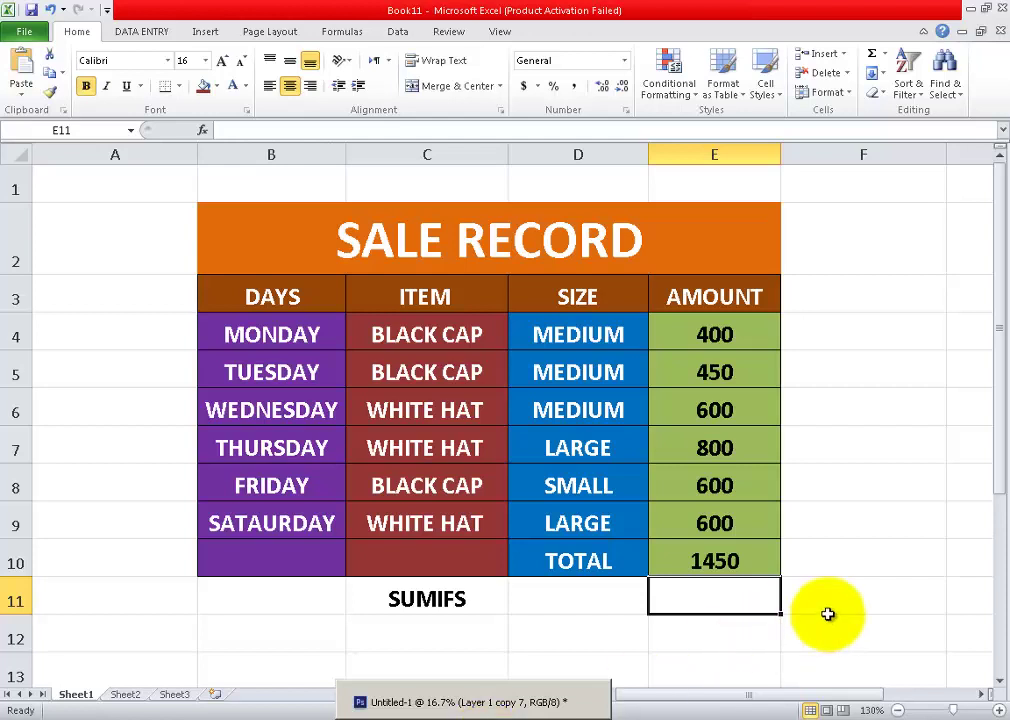
pyautogui.click(830, 582)
pyautogui.click(704, 568)
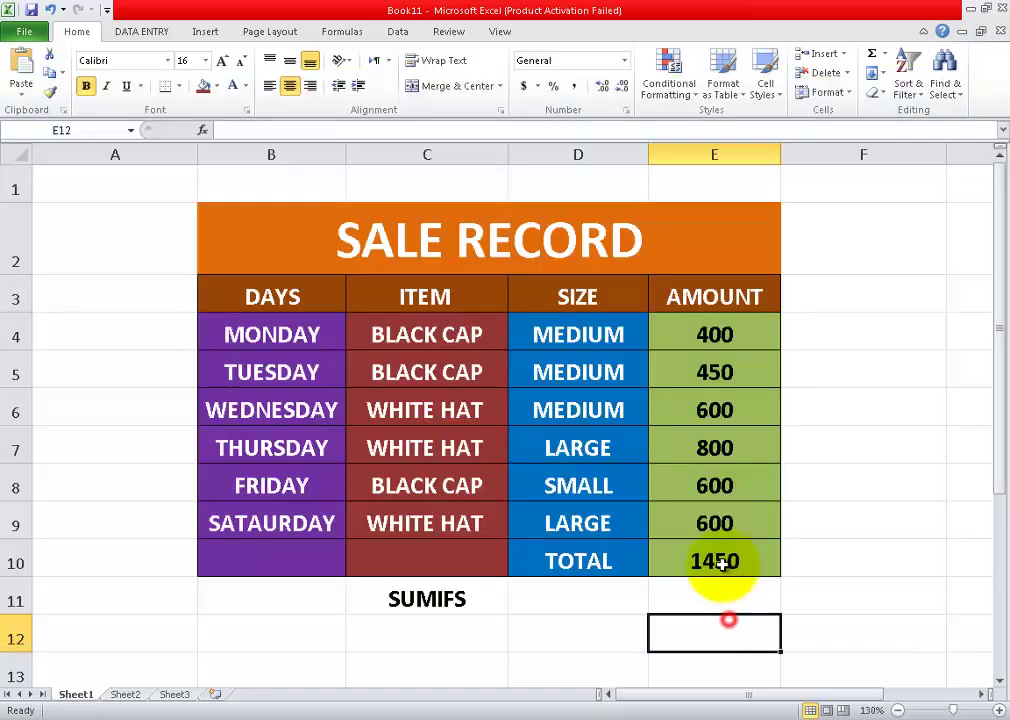
# Restart E10 as a SUMIFS formula with the AMOUNT values E4:E9 as sum range.
pyautogui.doubleClick(722, 563)
pyautogui.click(718, 606)
pyautogui.click(717, 552)
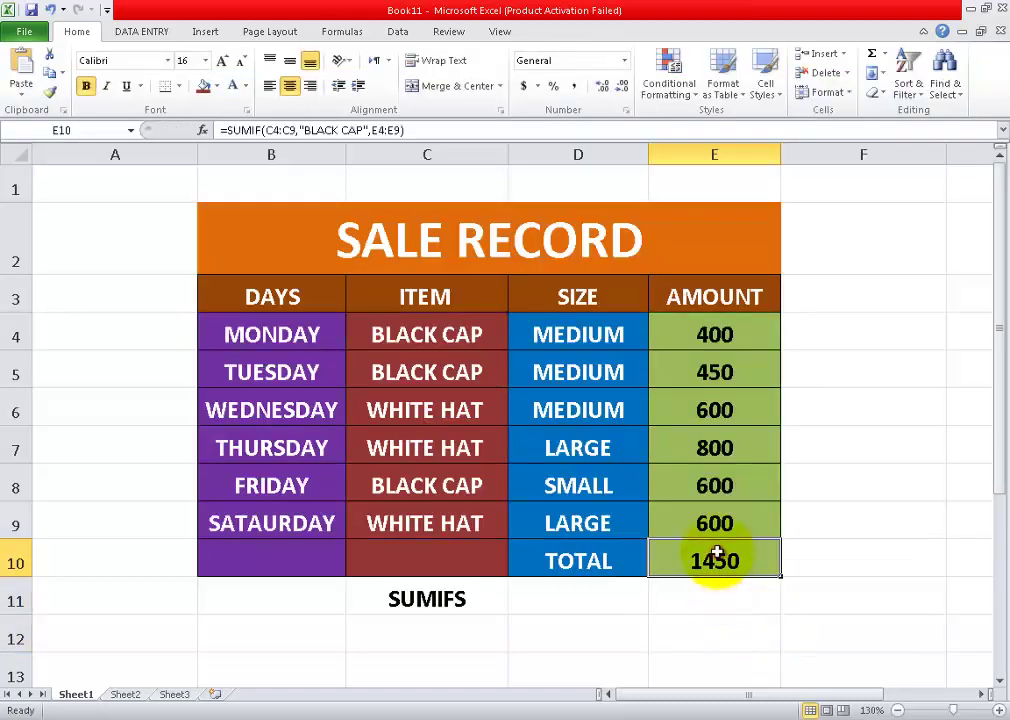
pyautogui.write('=')
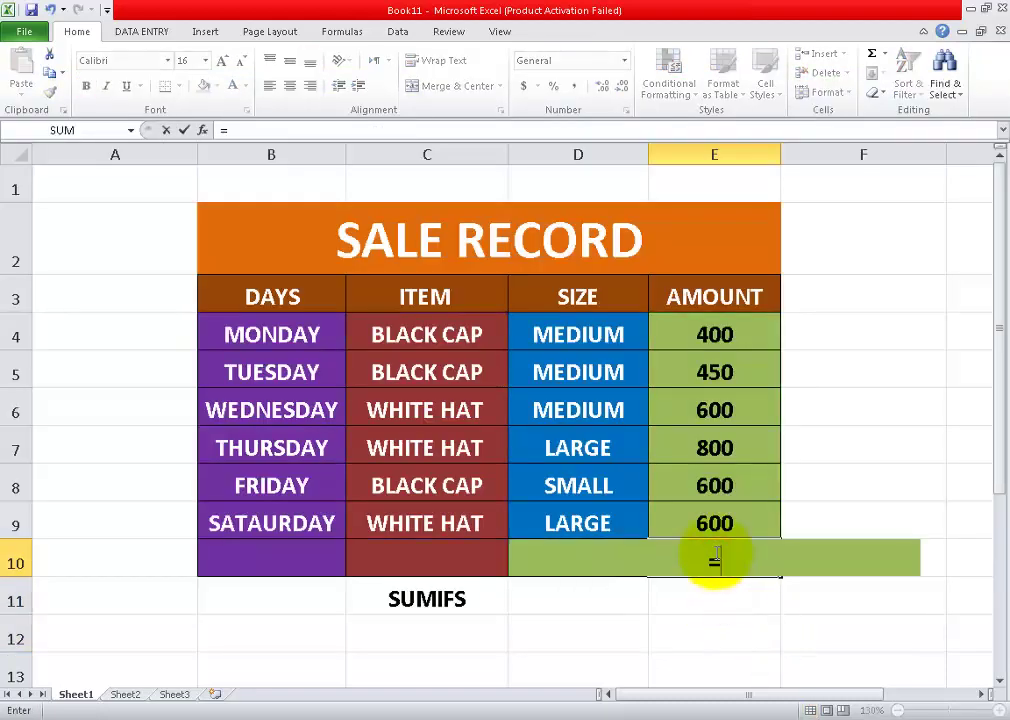
pyautogui.write('SU')
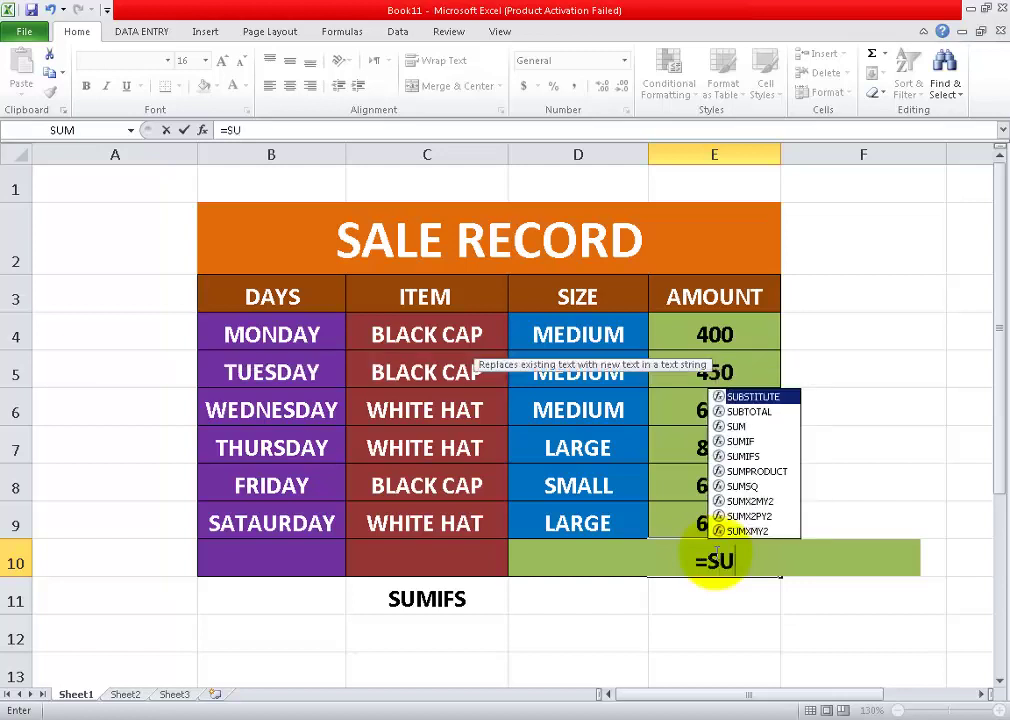
pyautogui.write('M')
pyautogui.doubleClick(730, 617)
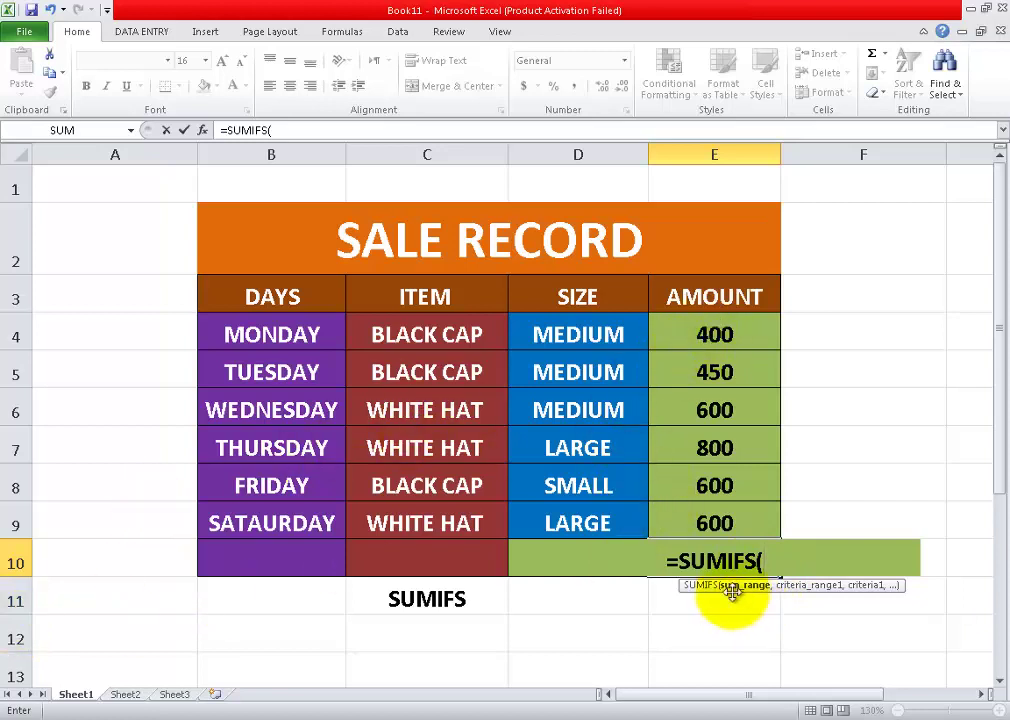
pyautogui.moveTo(708, 335); pyautogui.dragTo(736, 528)
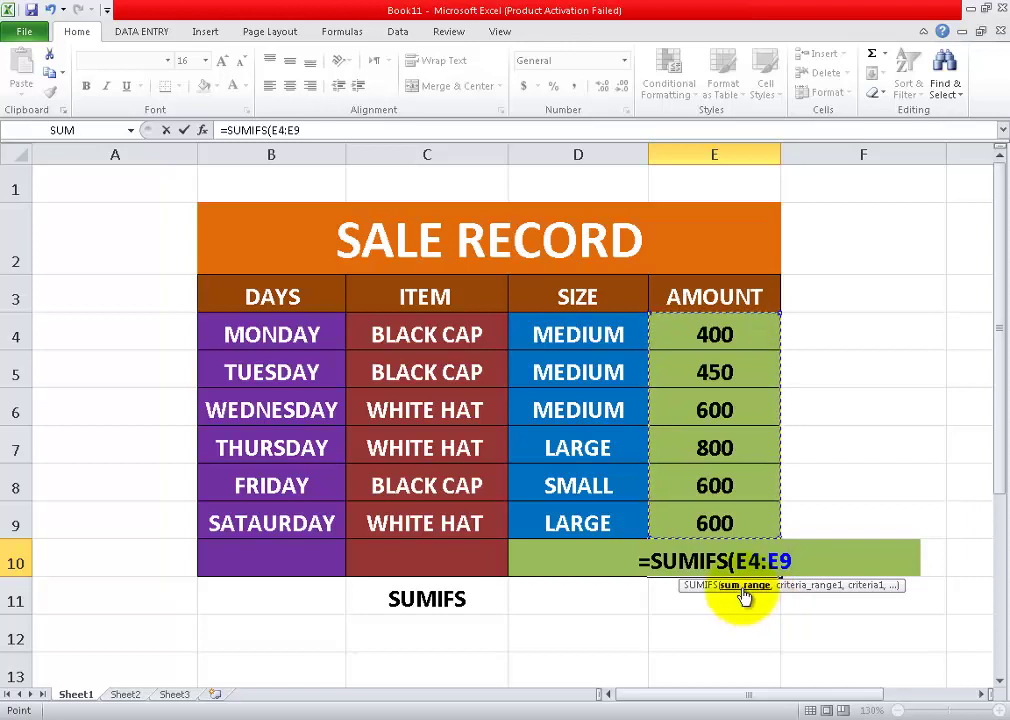
pyautogui.write(',')
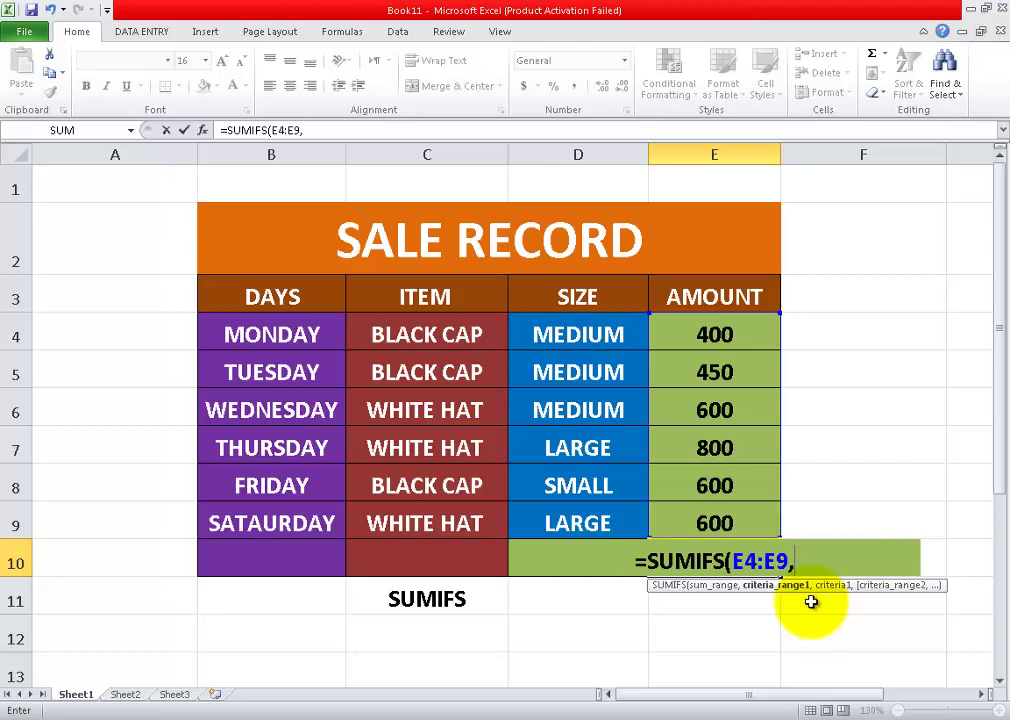
# Add the ITEM range C4:C9 with criterion "BLACK CAP" to the SUMIFS formula.
pyautogui.click(425, 336)
pyautogui.moveTo(426, 359); pyautogui.dragTo(446, 518)
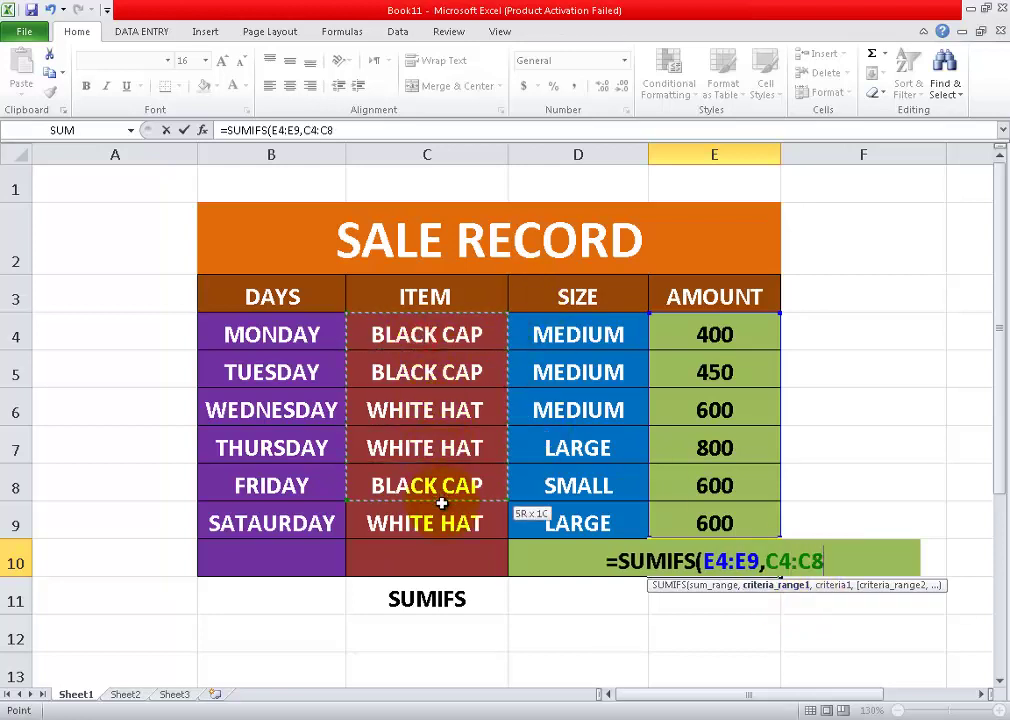
pyautogui.write(',')
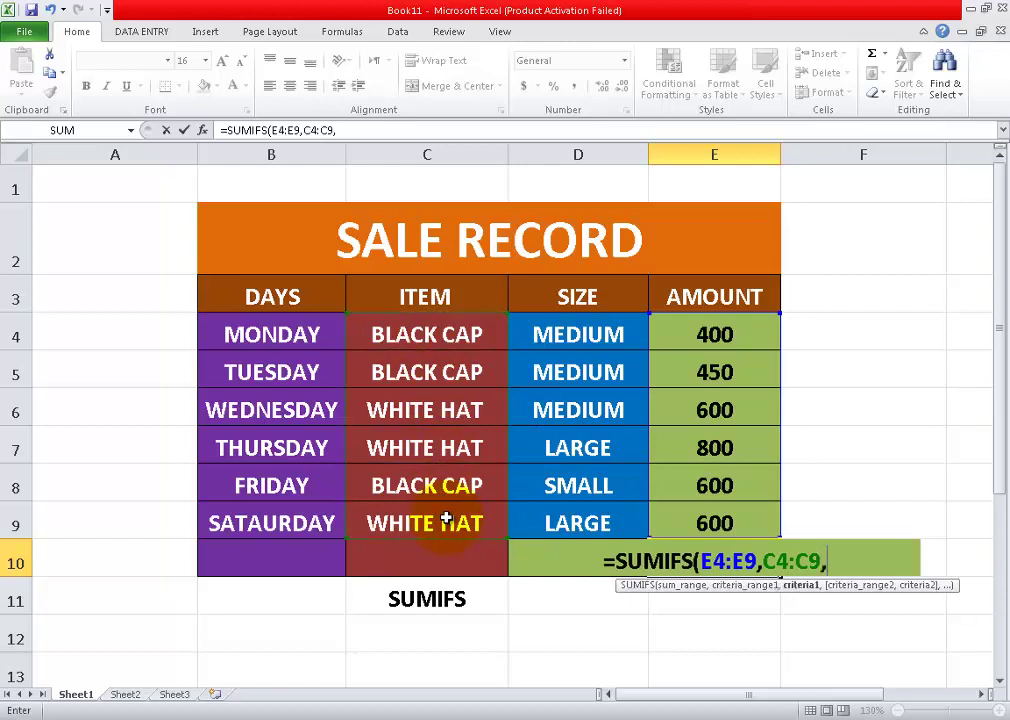
pyautogui.write('"')
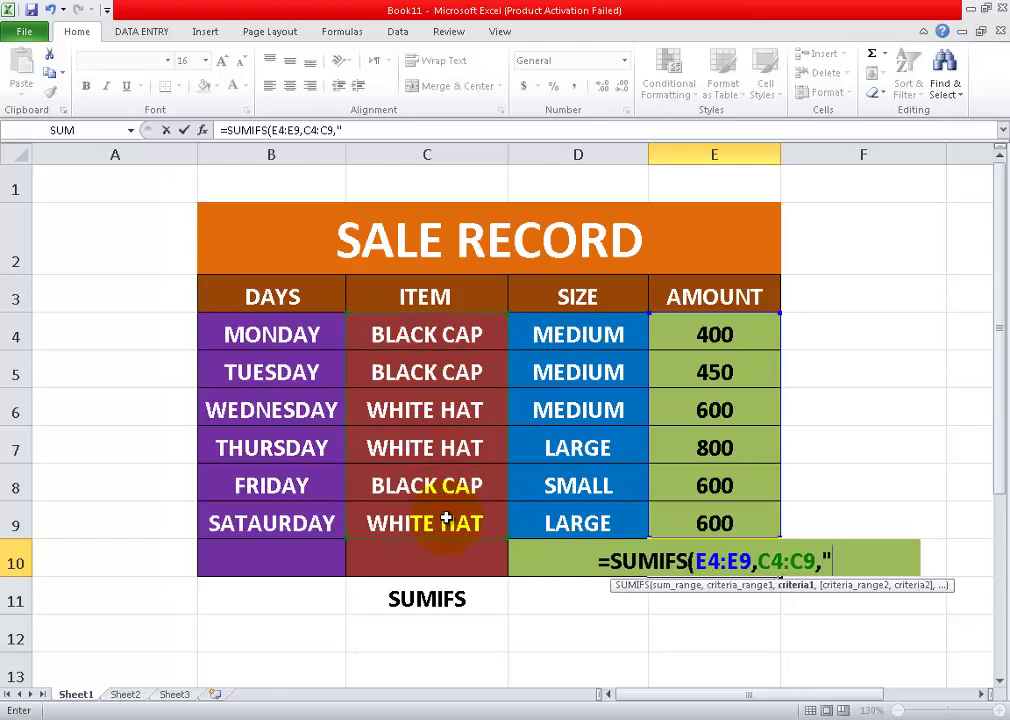
pyautogui.write('BL')
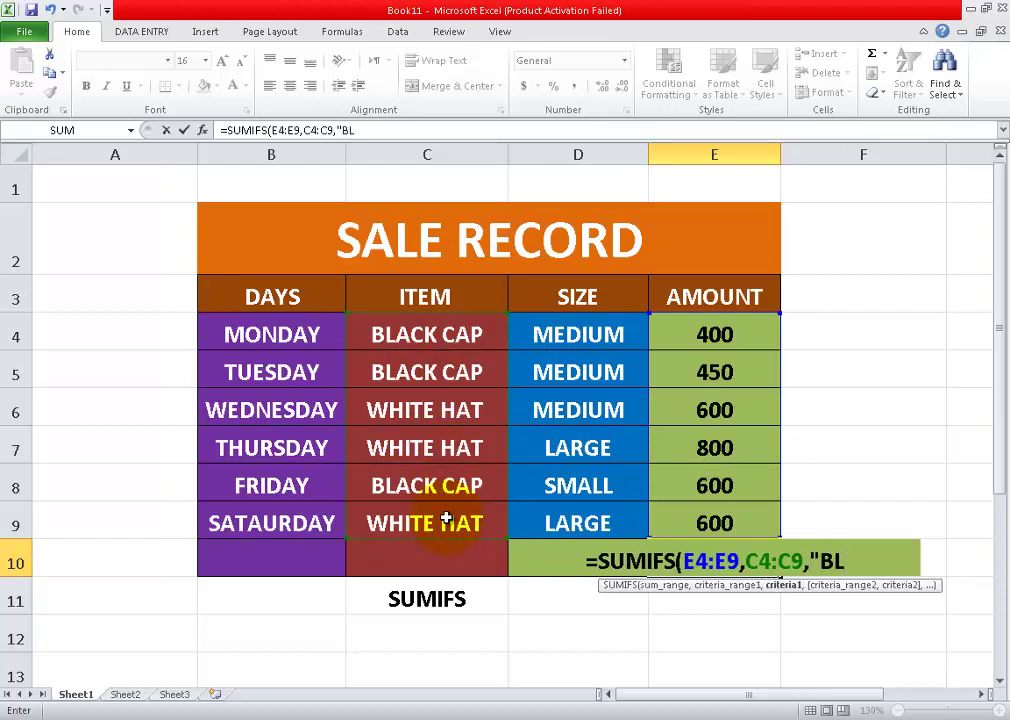
pyautogui.write('AC')
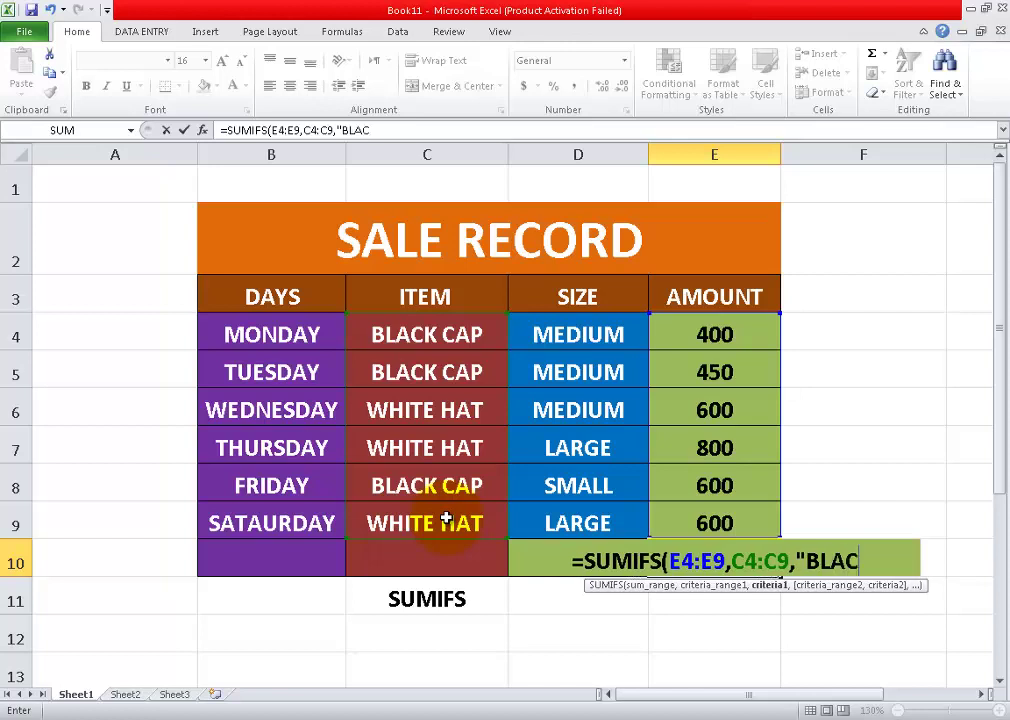
pyautogui.write('K CAP')
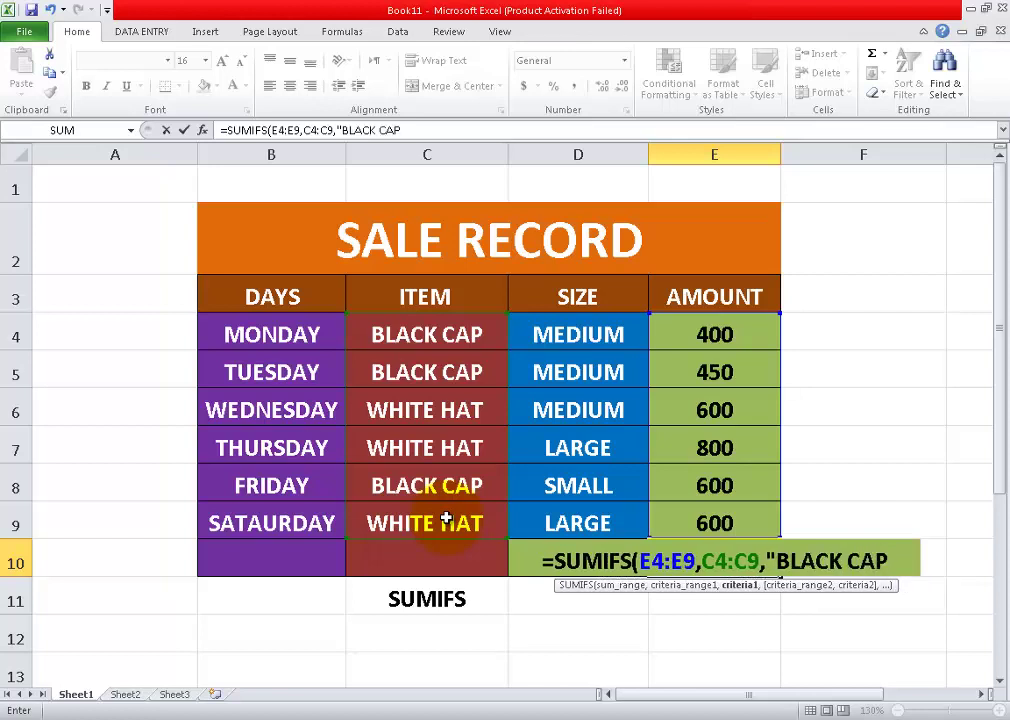
pyautogui.write('"')
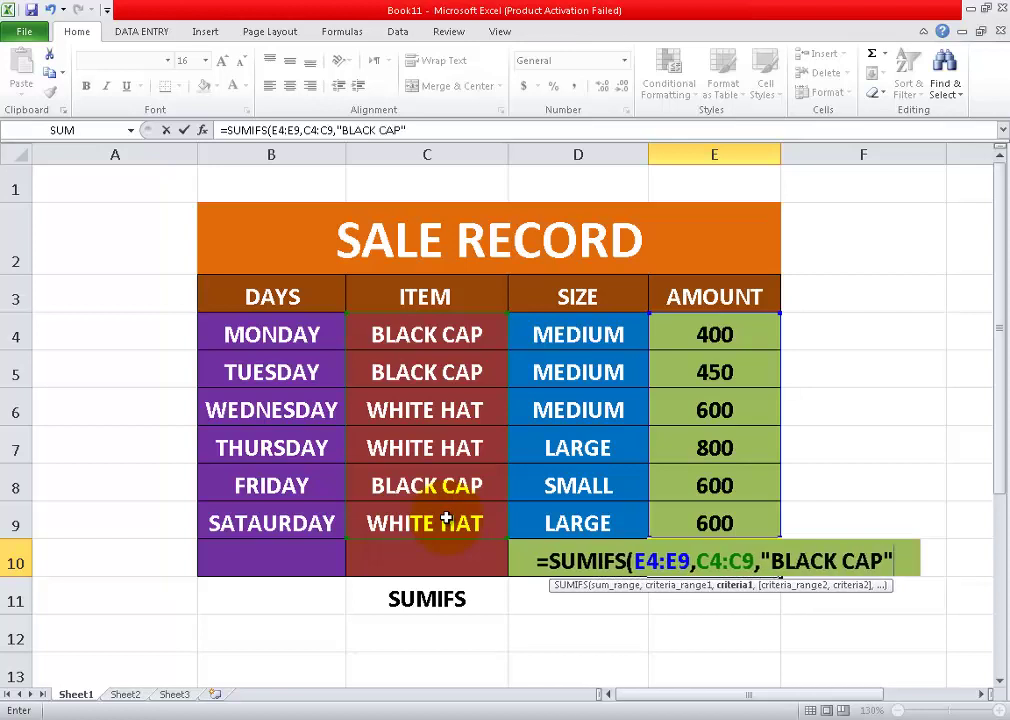
pyautogui.write(',')
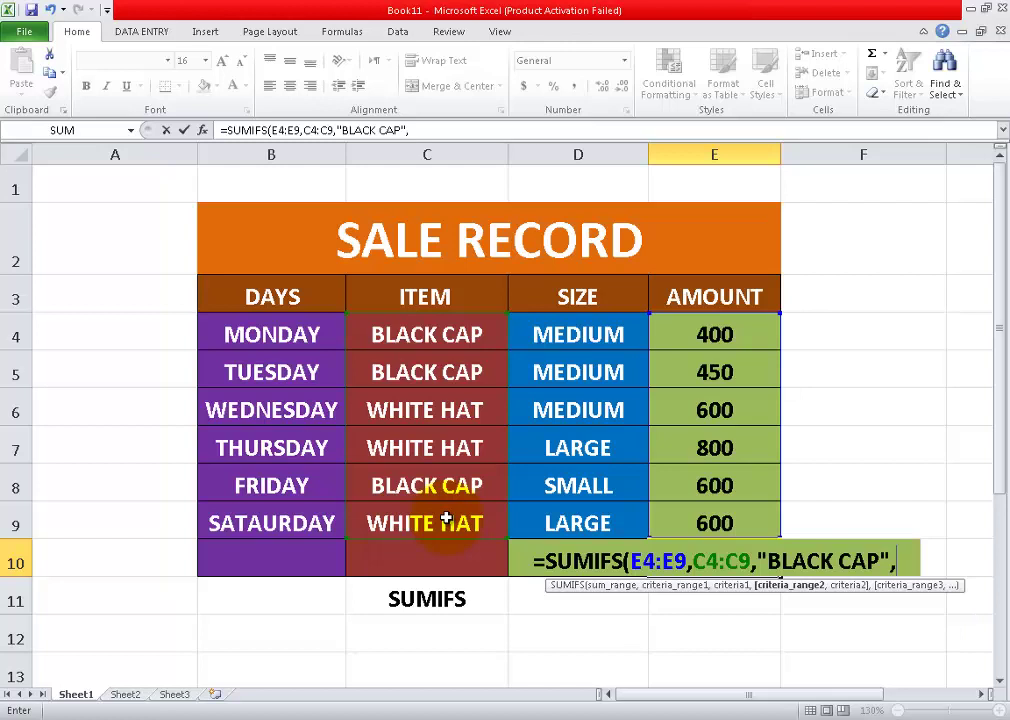
pyautogui.write(',')
pyautogui.press('BackSpace')
# Add SIZE range D4:D9 with criterion "MEDIUM" and commit, so E10 shows 850.
pyautogui.moveTo(528, 334); pyautogui.dragTo(552, 515)
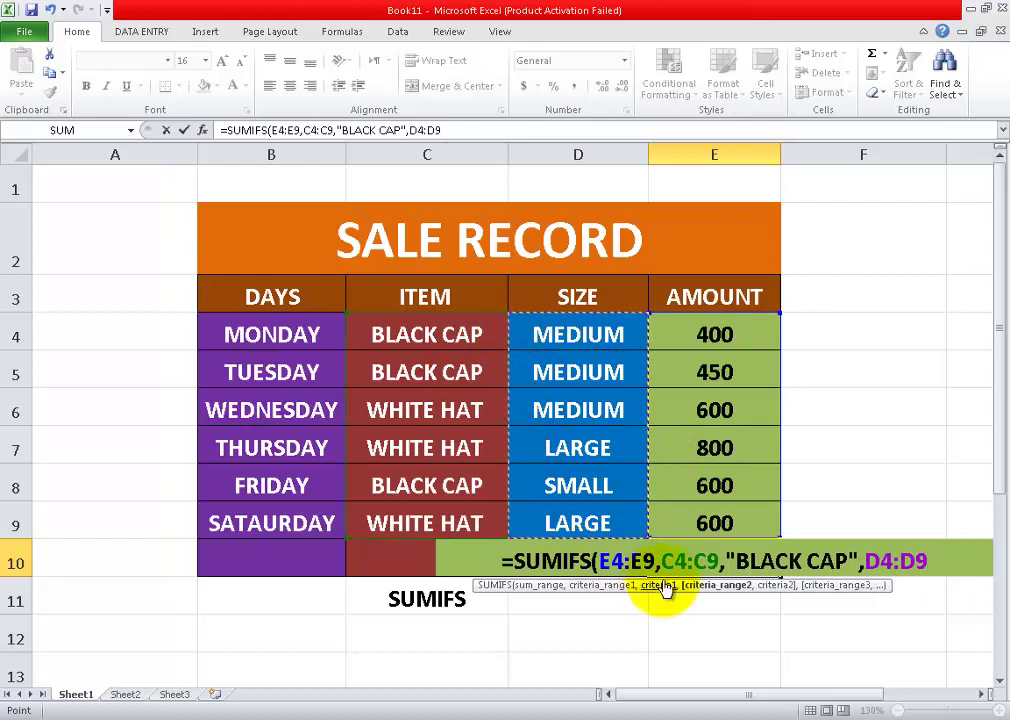
pyautogui.write(',')
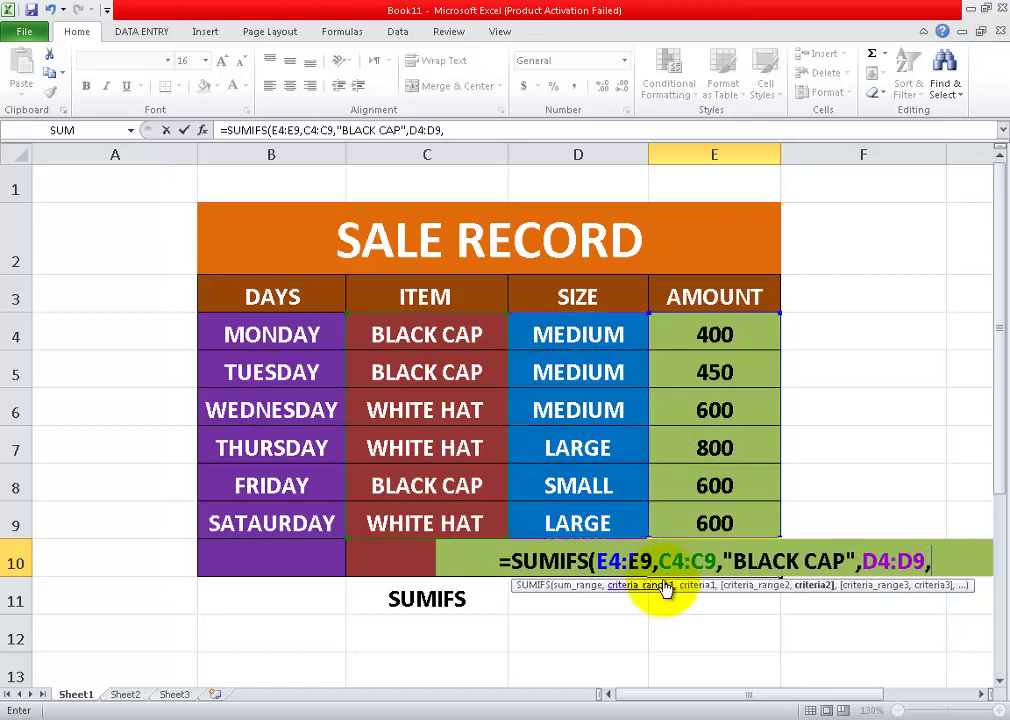
pyautogui.write('"M')
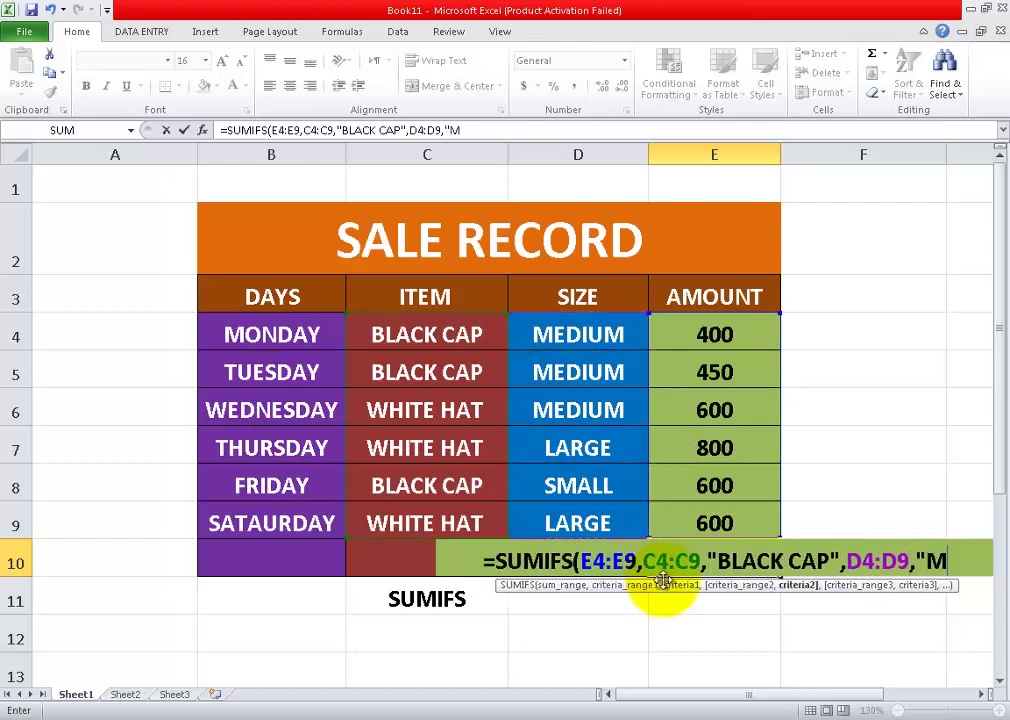
pyautogui.write('EDI')
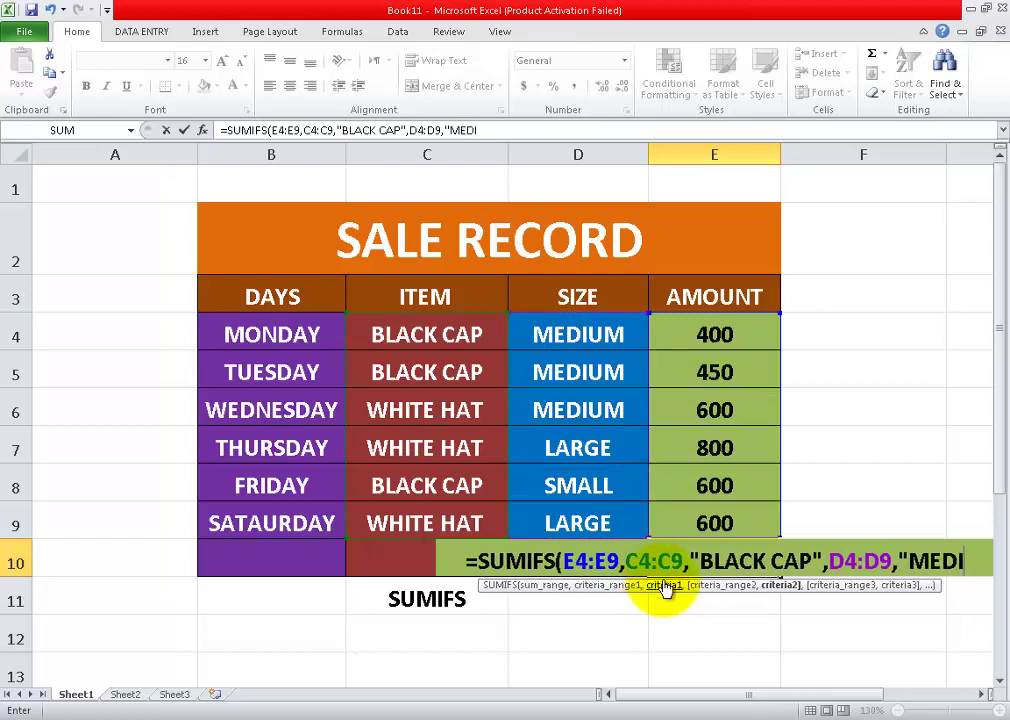
pyautogui.write('UM')
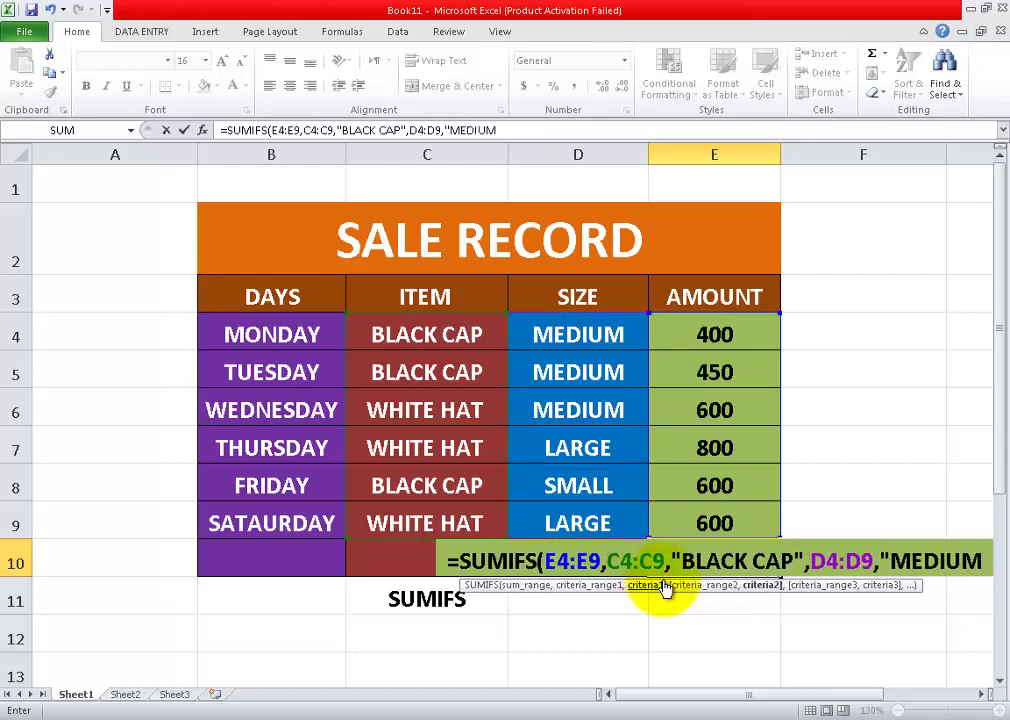
pyautogui.write('"')
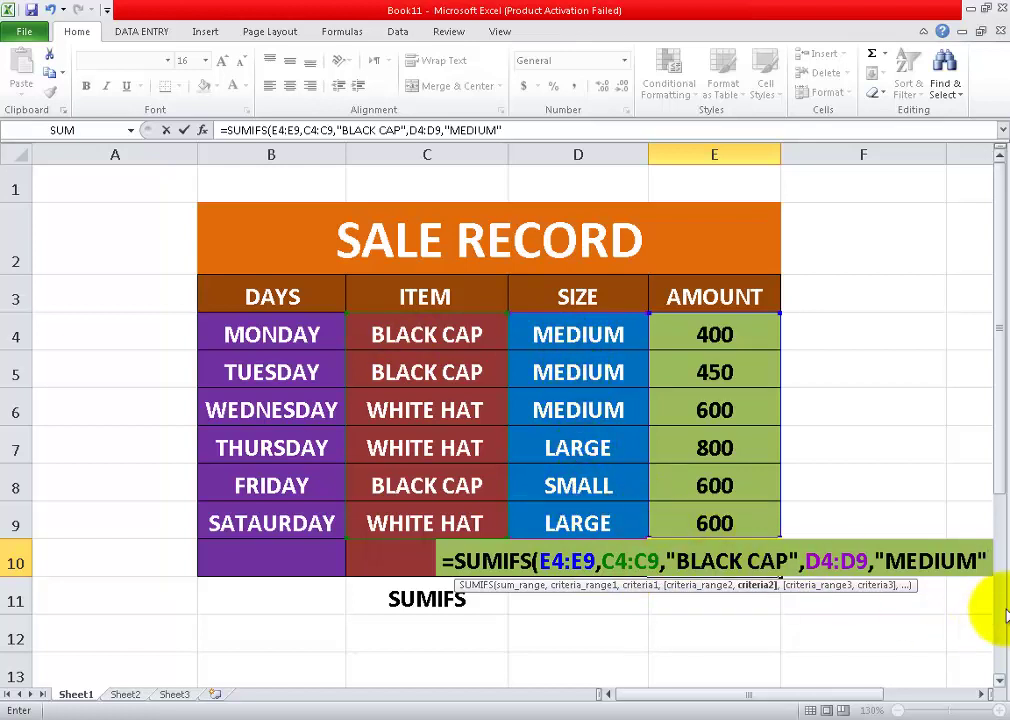
pyautogui.moveTo(772, 695); pyautogui.dragTo(812, 697)
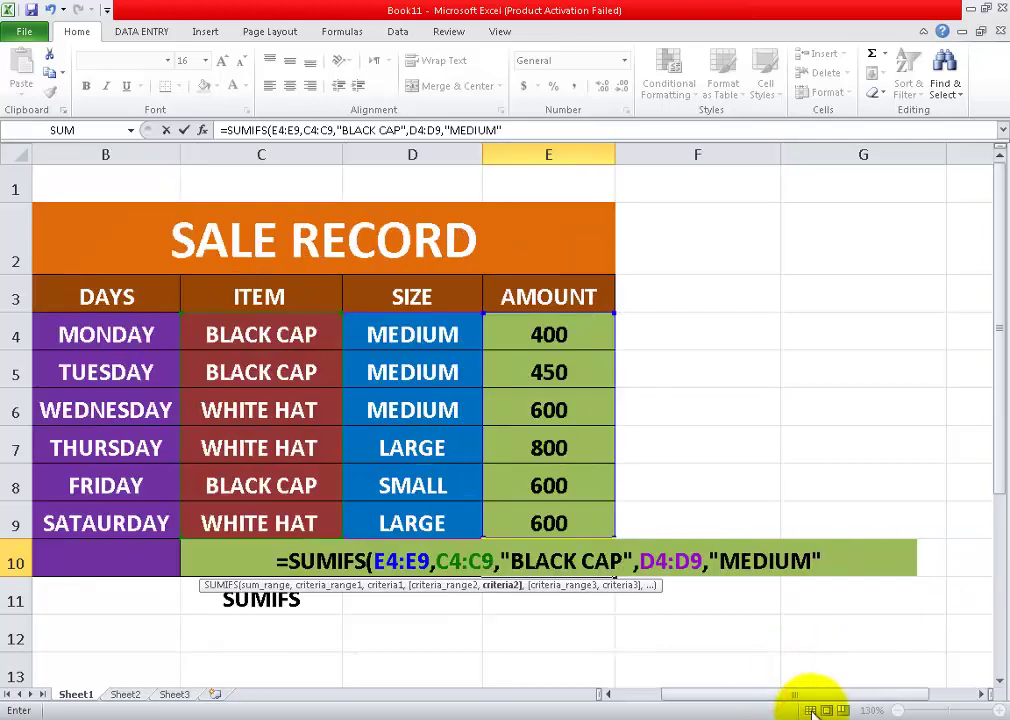
pyautogui.write(')')
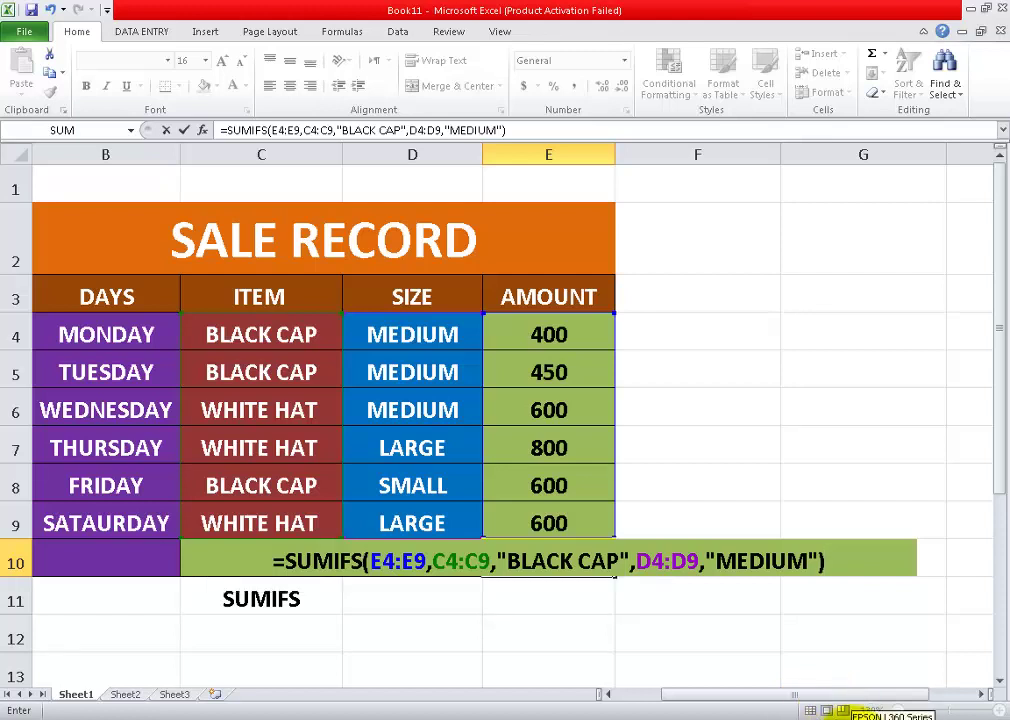
pyautogui.press('Return')
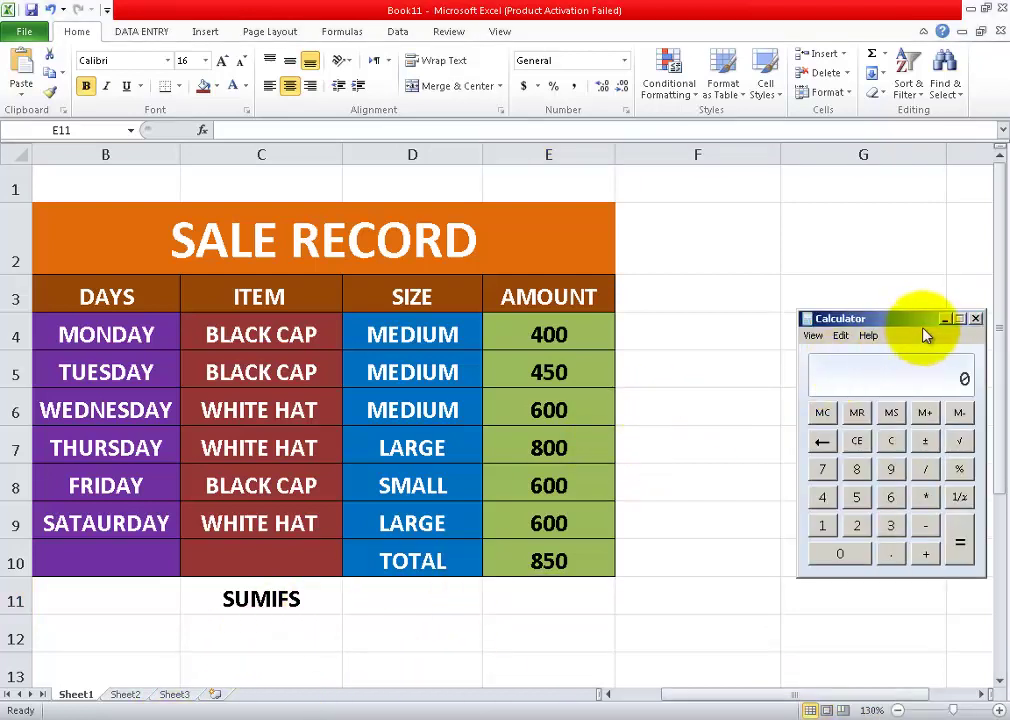
# Confirm in Calculator that 400 + 450 equals 850, then clear the display.
pyautogui.moveTo(901, 330); pyautogui.dragTo(730, 323)
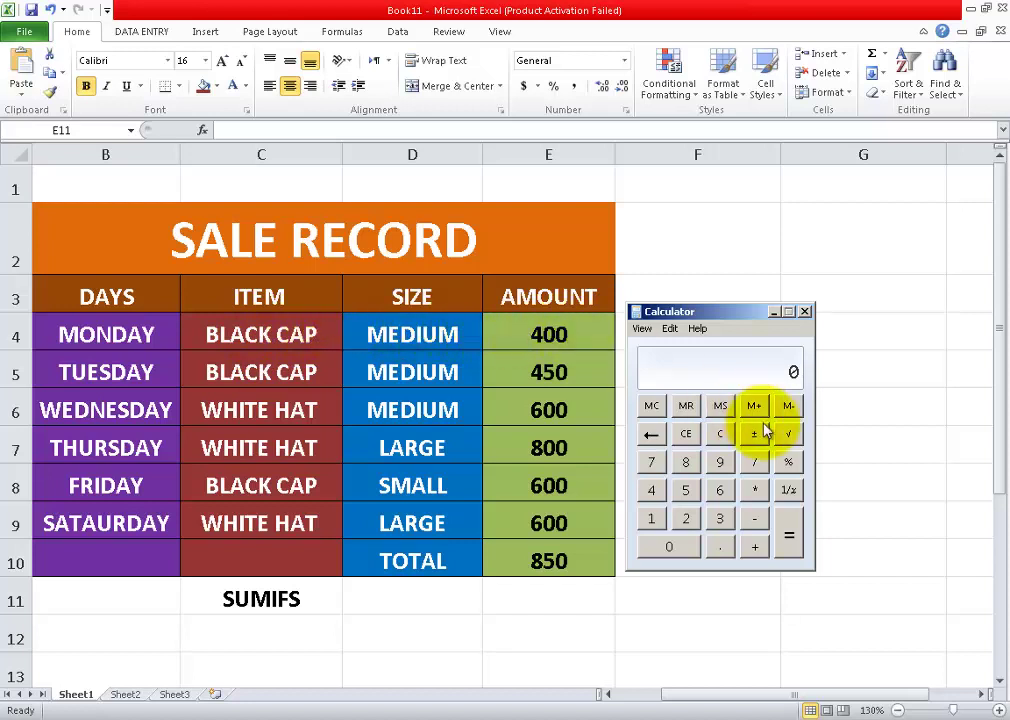
pyautogui.write('400 +')
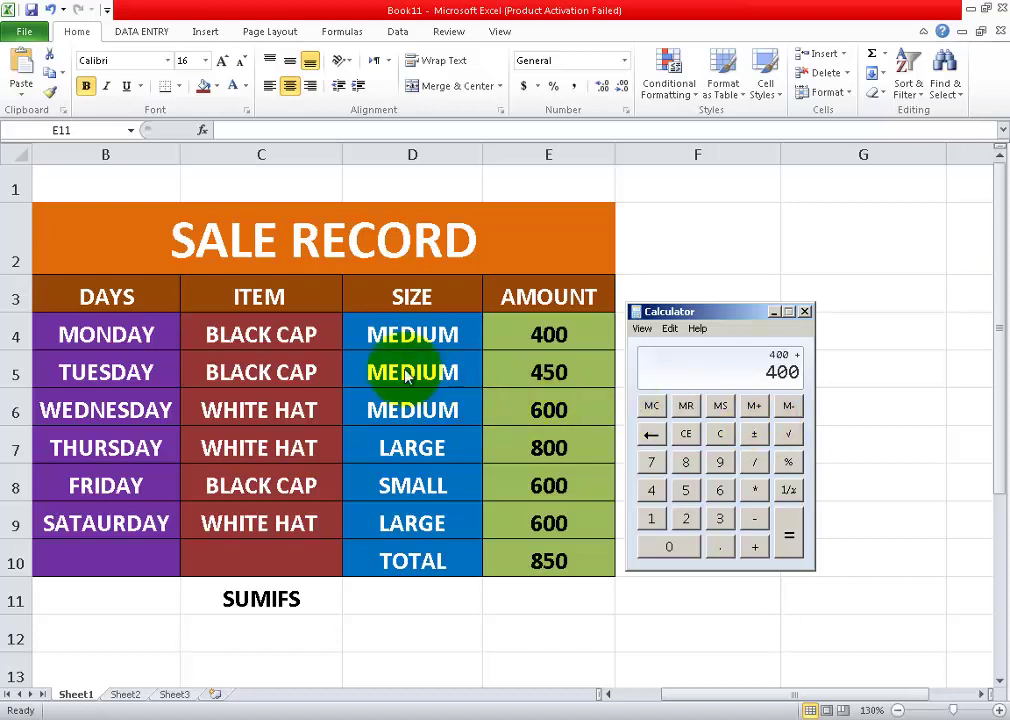
pyautogui.write('450 ')
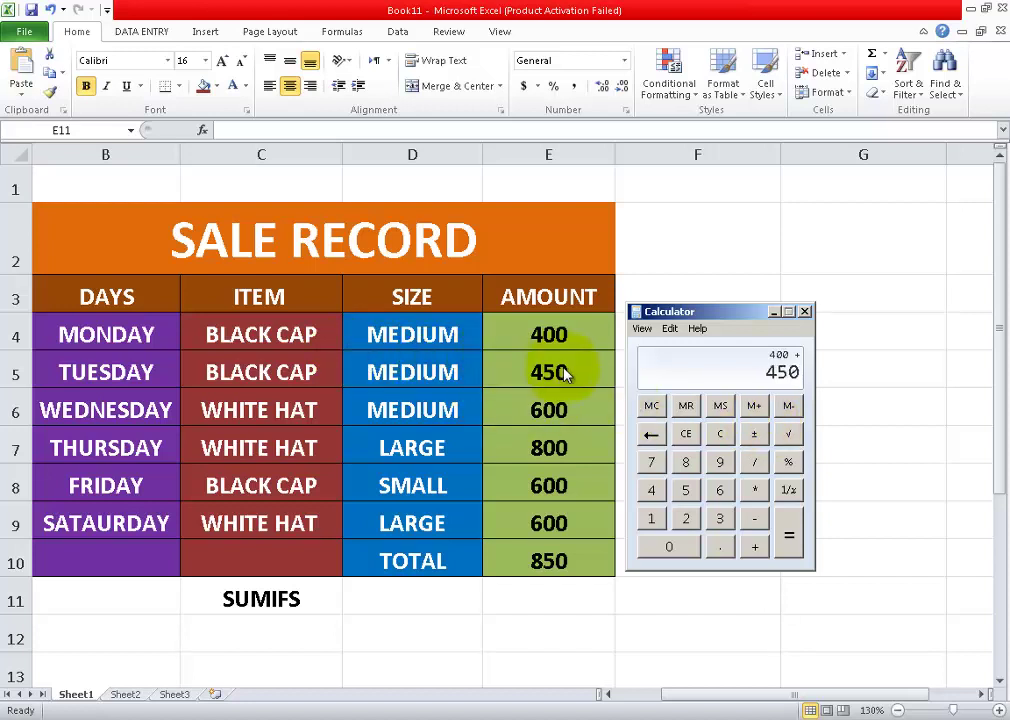
pyautogui.write('+')
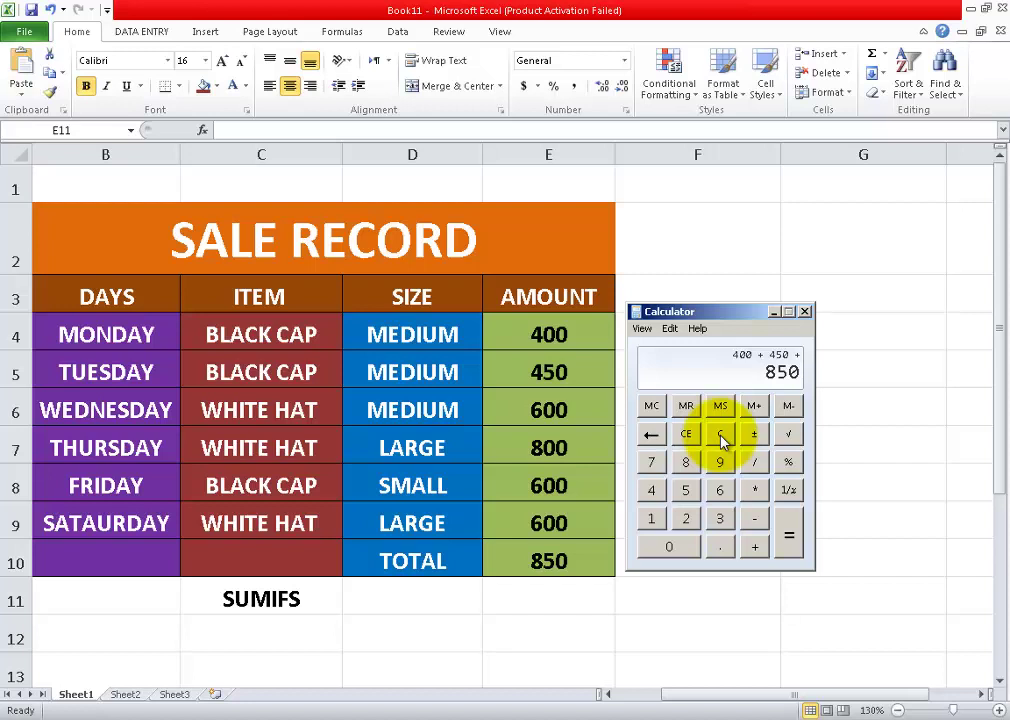
pyautogui.click(721, 435)
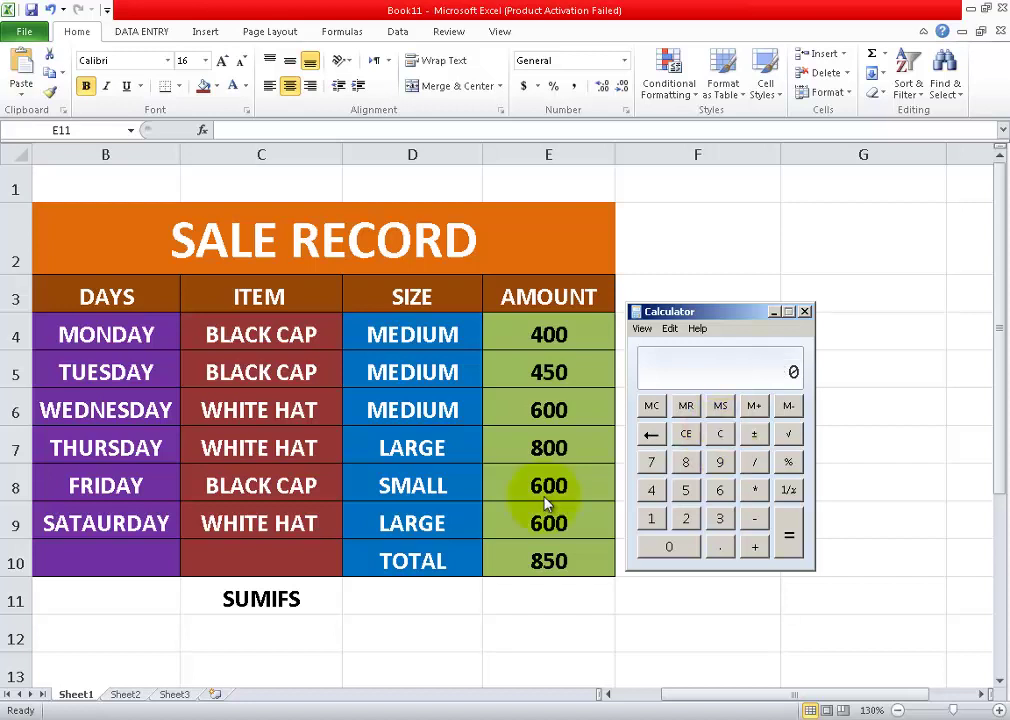
# Close Calculator with Alt+F4 and return to the SALE RECORD sheet showing 850.
pyautogui.hotkey('alt', 'F4')
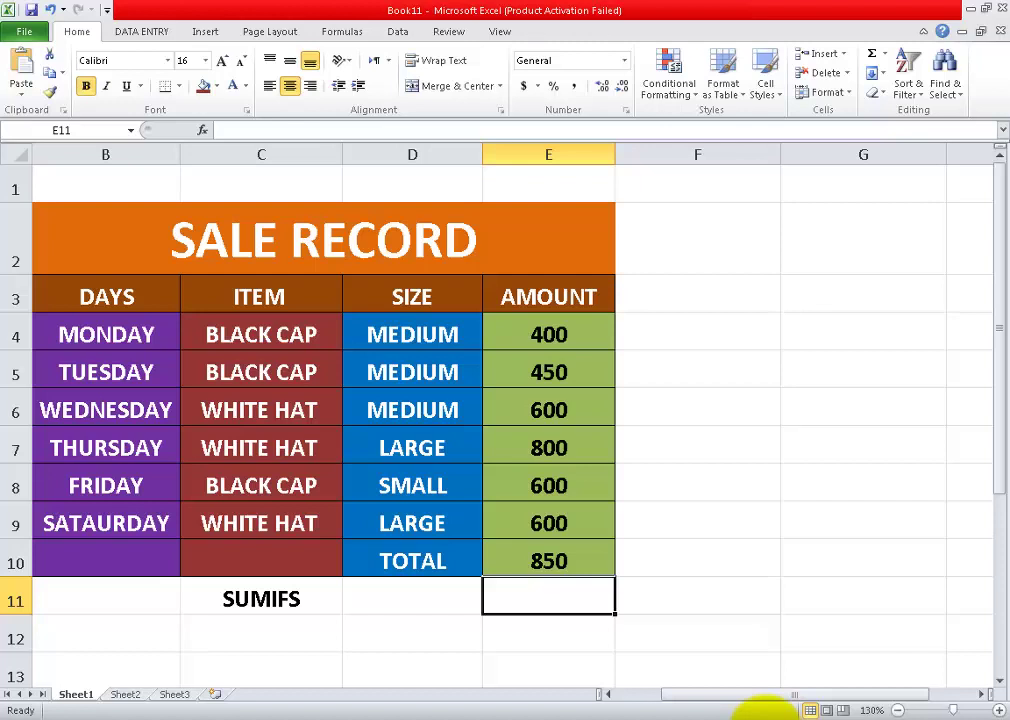
pyautogui.click(565, 719)
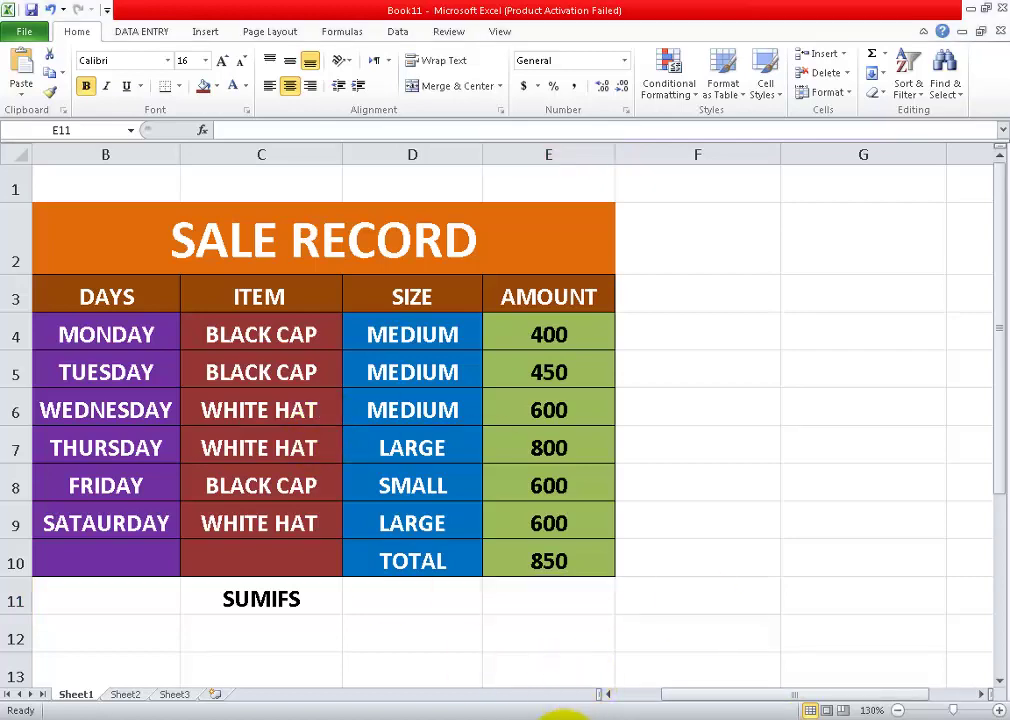